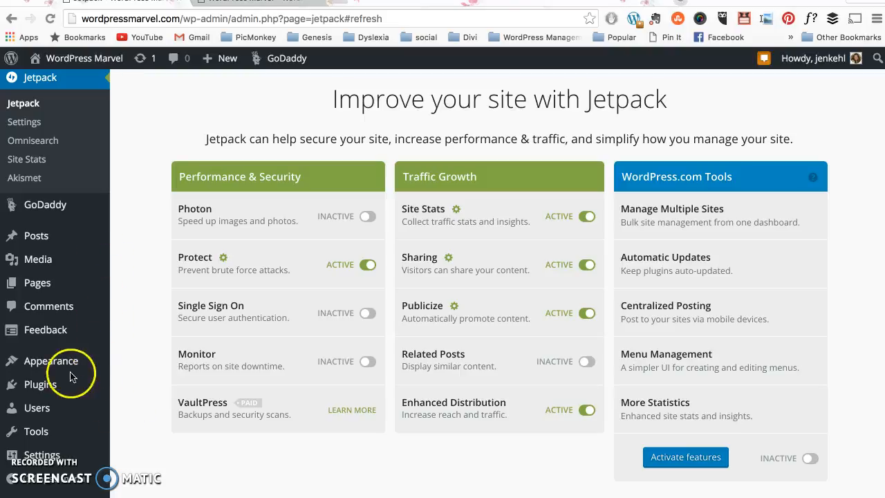
Open the page for adding new plugins.
click(52, 387)
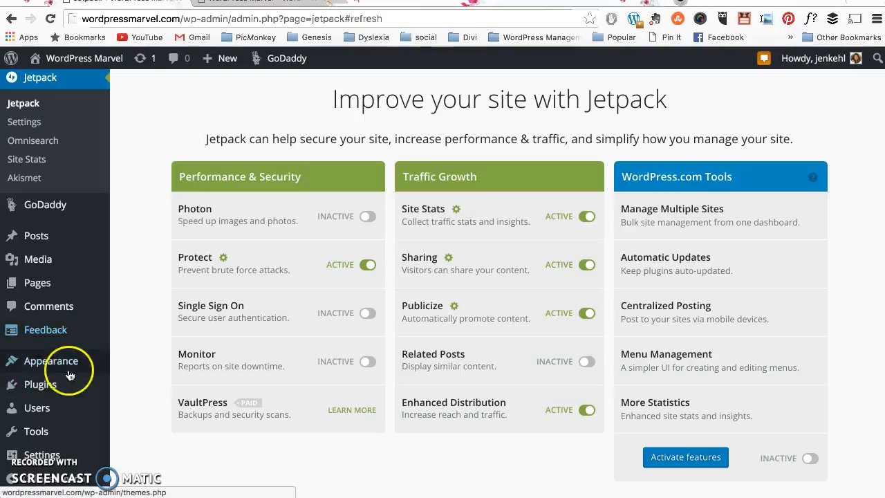
mouse_move(59, 385)
click(151, 405)
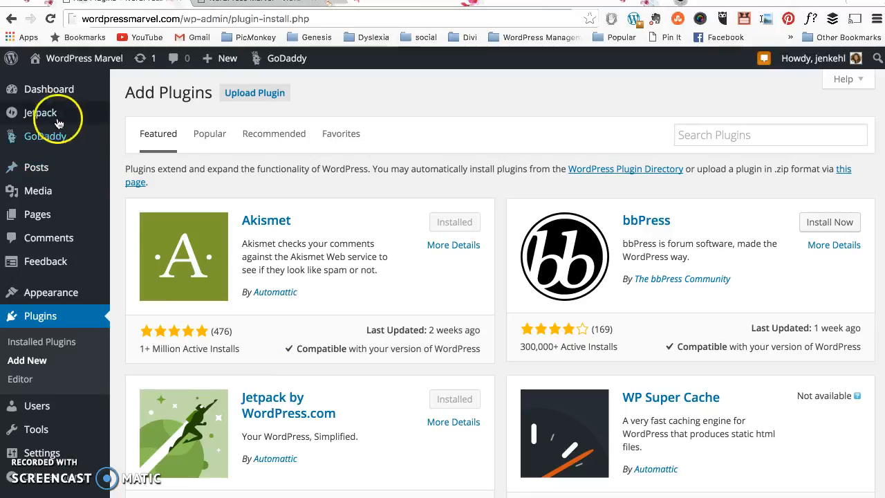
Open the Jetpack module settings and activate the Comments module.
mouse_move(44, 112)
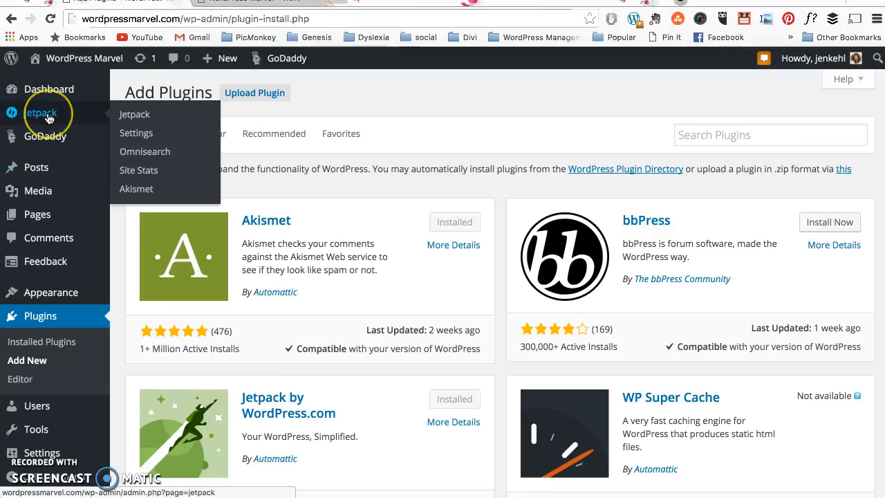
click(137, 135)
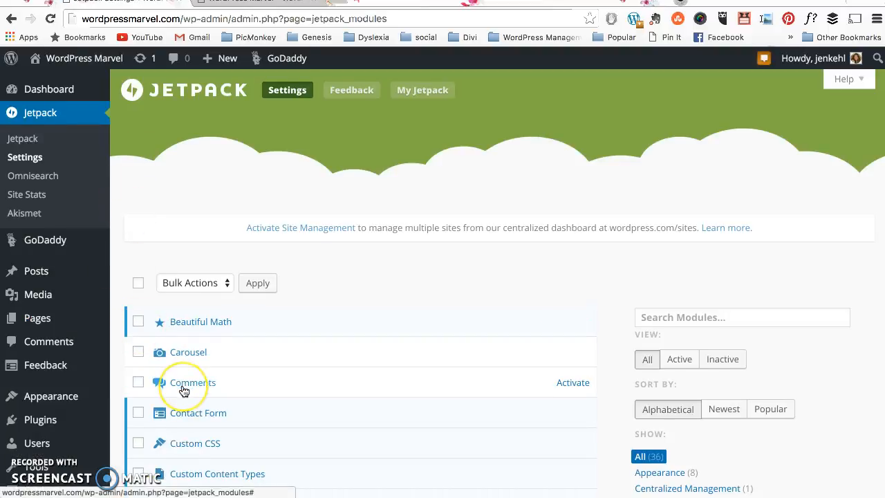
scroll(182, 390, down, 5)
click(274, 186)
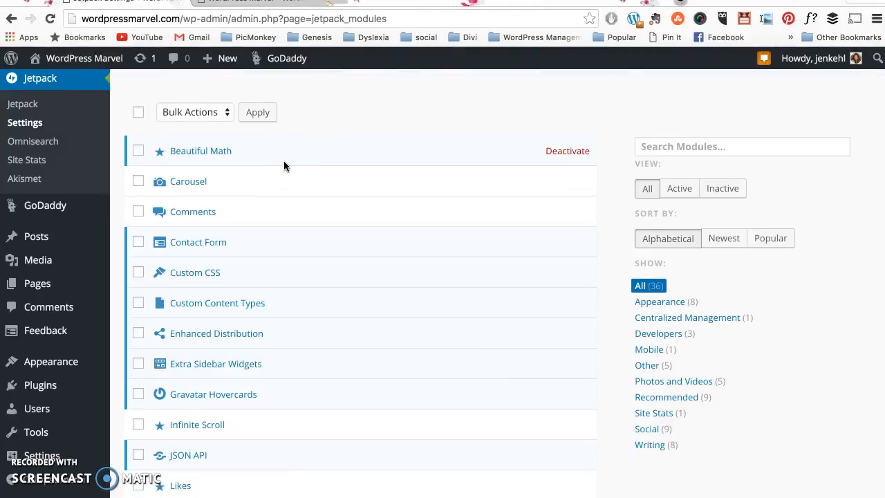
click(284, 178)
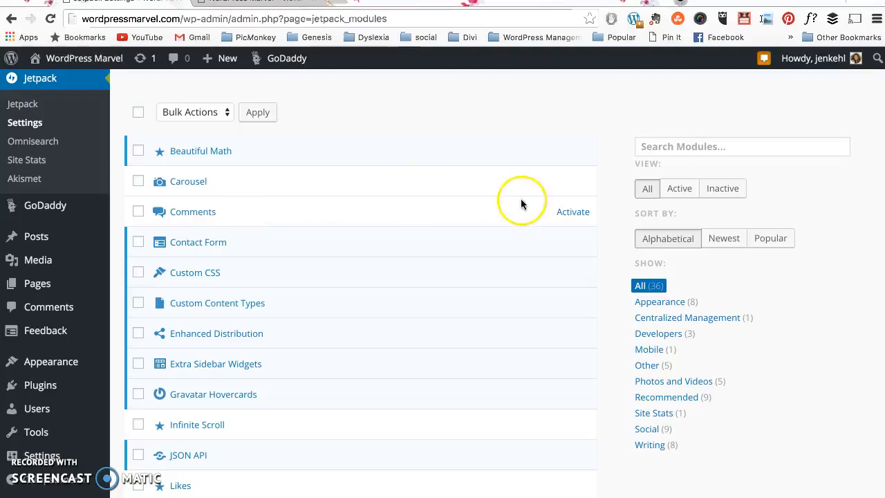
click(574, 214)
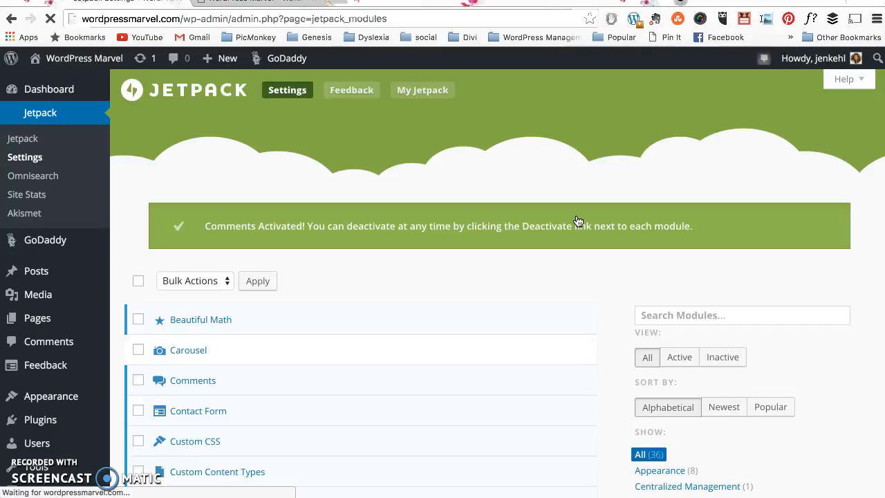
Review the Jetpack module list down to Related Posts and activate the Related Posts module.
scroll(522, 295, down, 3)
scroll(520, 295, down, 2)
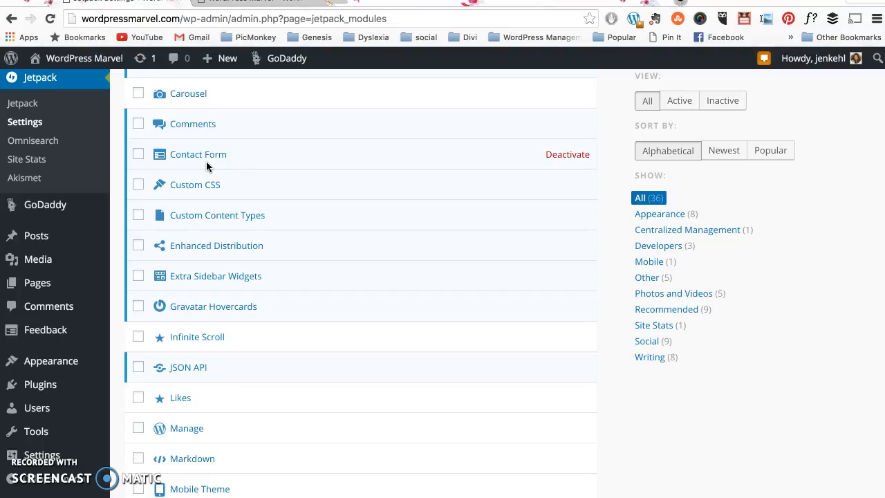
click(212, 192)
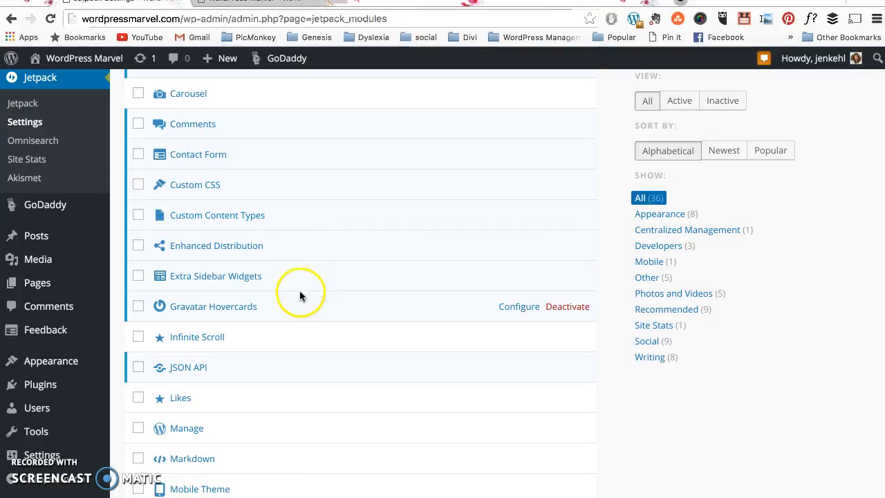
scroll(307, 331, down, 3)
scroll(307, 331, down, 5)
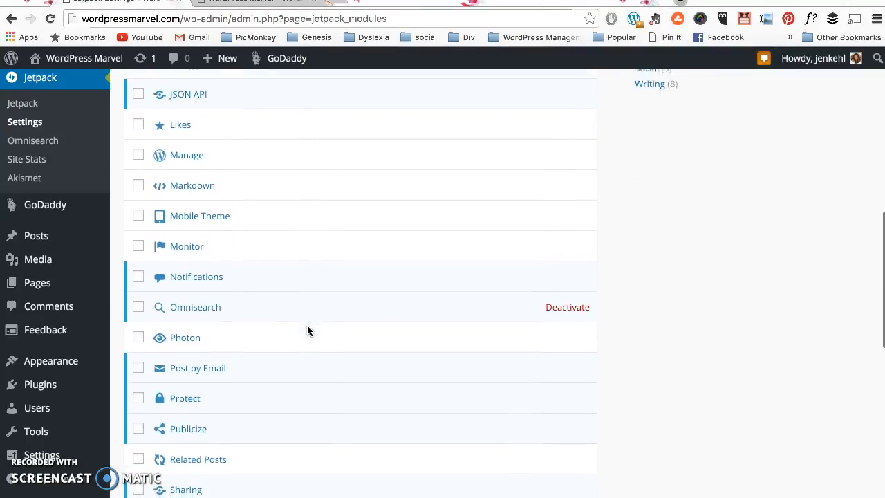
scroll(307, 330, down, 2)
scroll(307, 330, down, 1)
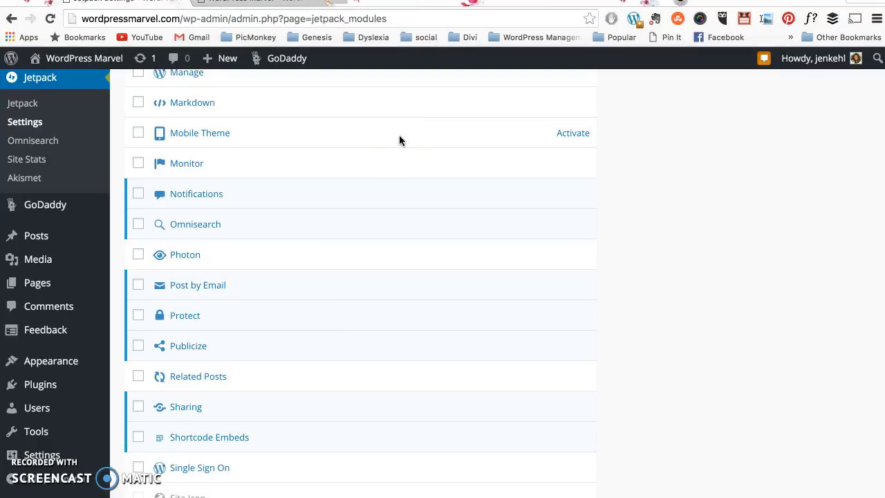
scroll(415, 258, down, 2)
scroll(416, 258, down, 2)
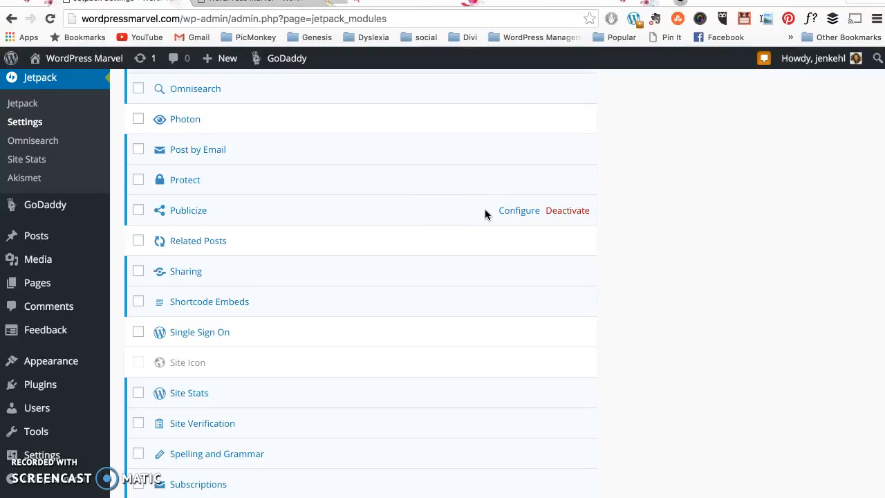
click(568, 246)
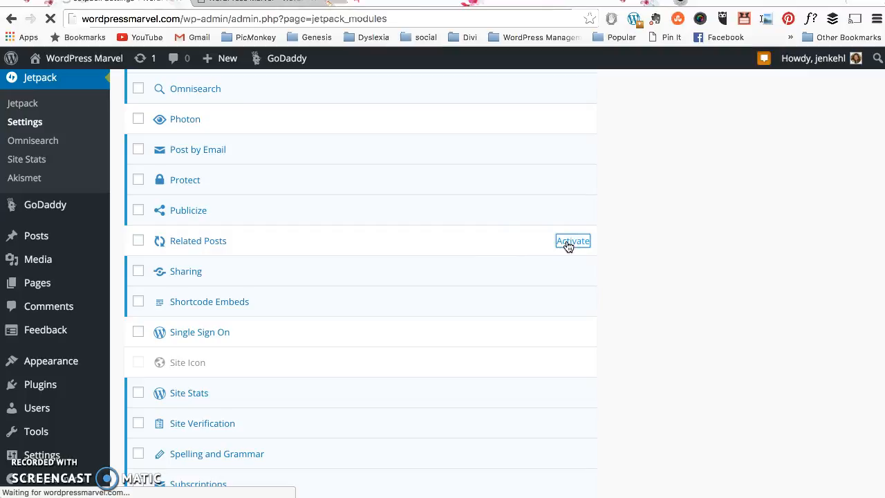
Look through the remaining Jetpack modules down to VaultPress at the end of the list.
scroll(526, 327, down, 10)
scroll(527, 332, down, 12)
scroll(527, 331, down, 5)
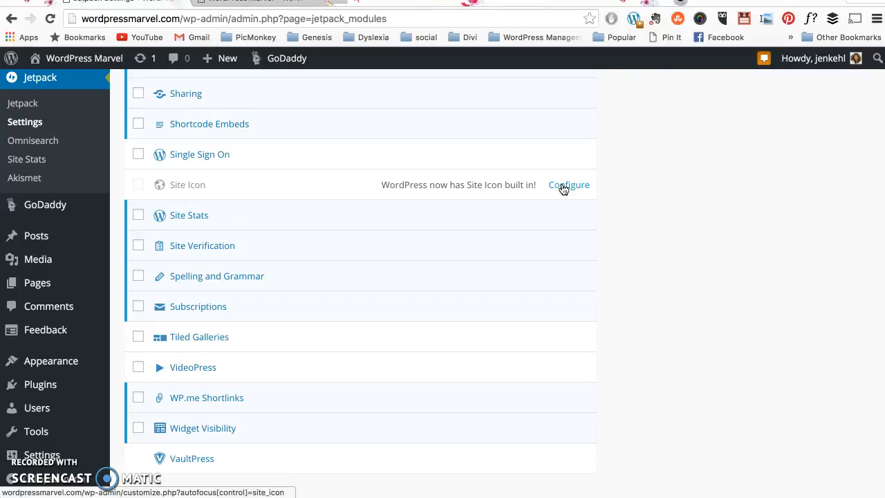
scroll(536, 320, down, 3)
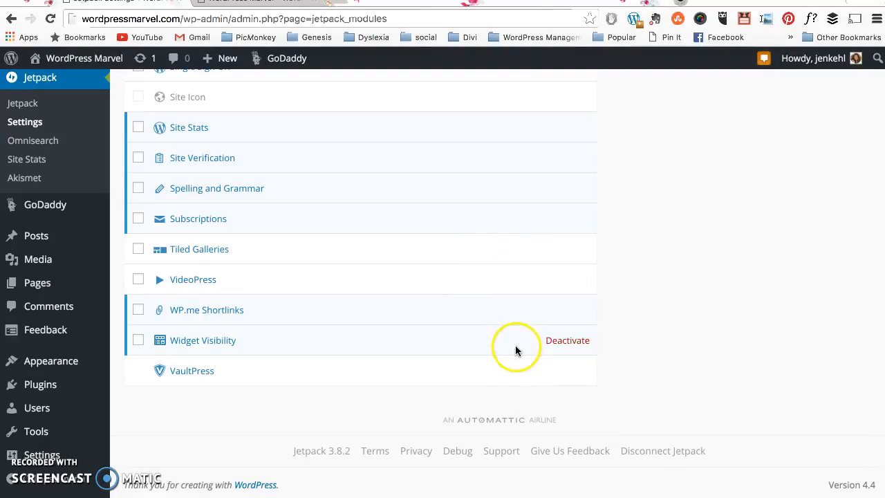
scroll(497, 320, up, 15)
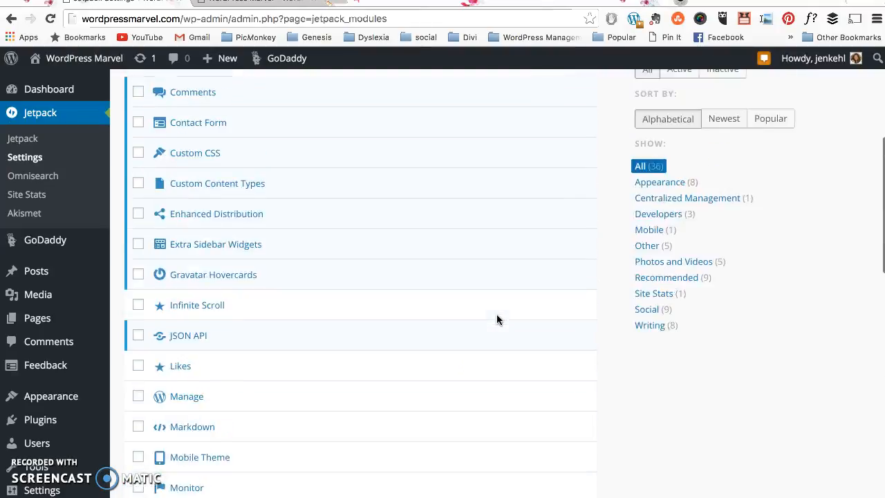
scroll(496, 319, up, 3)
Open the Sharing page of the site's settings.
mouse_move(81, 408)
mouse_move(70, 448)
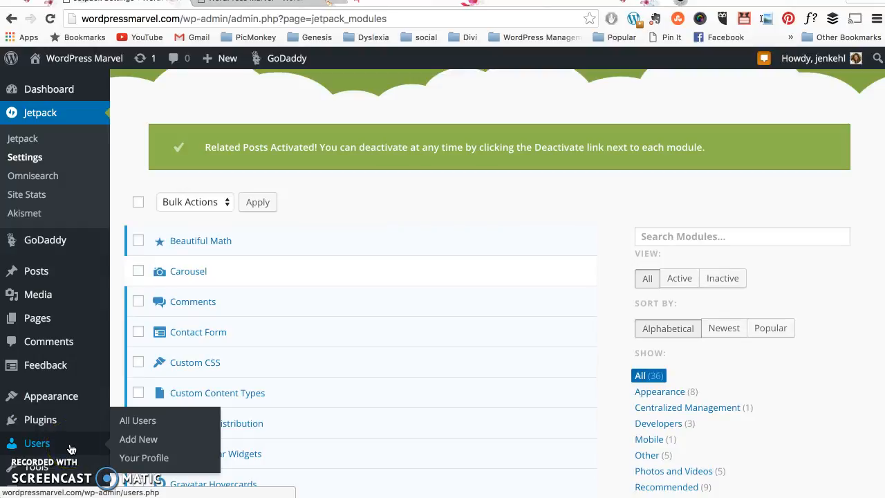
scroll(70, 450, down, 3)
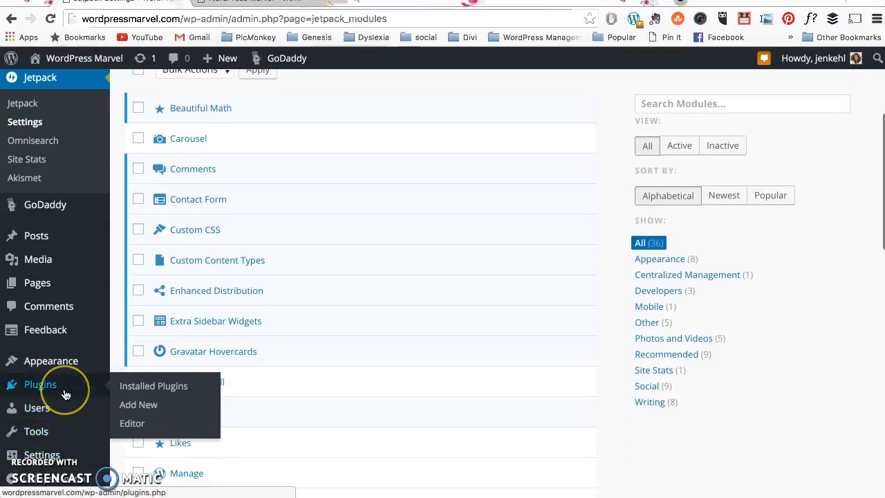
mouse_move(56, 412)
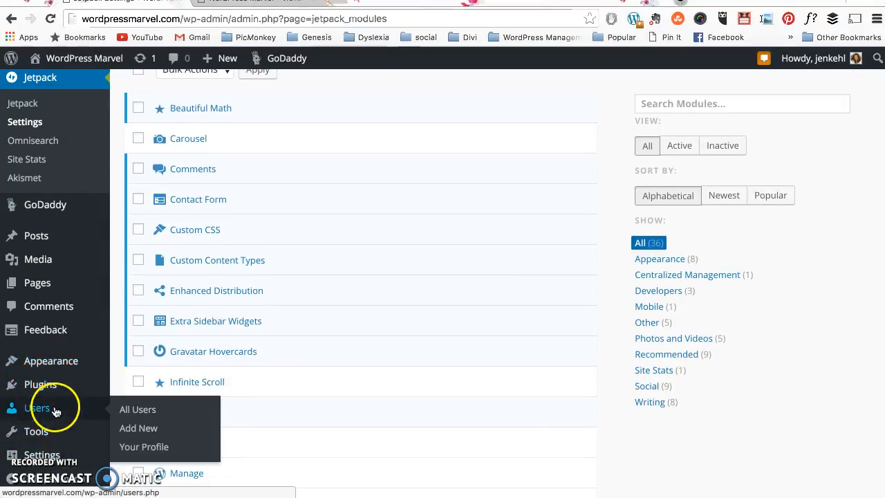
mouse_move(61, 458)
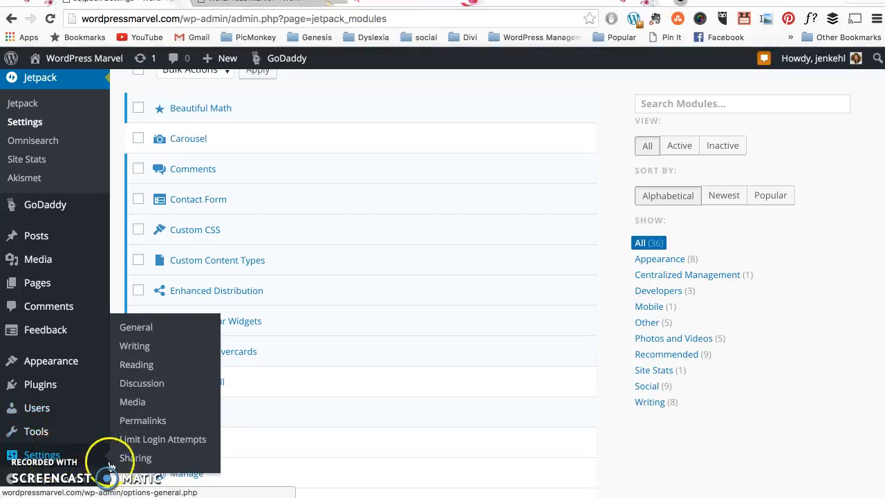
click(141, 461)
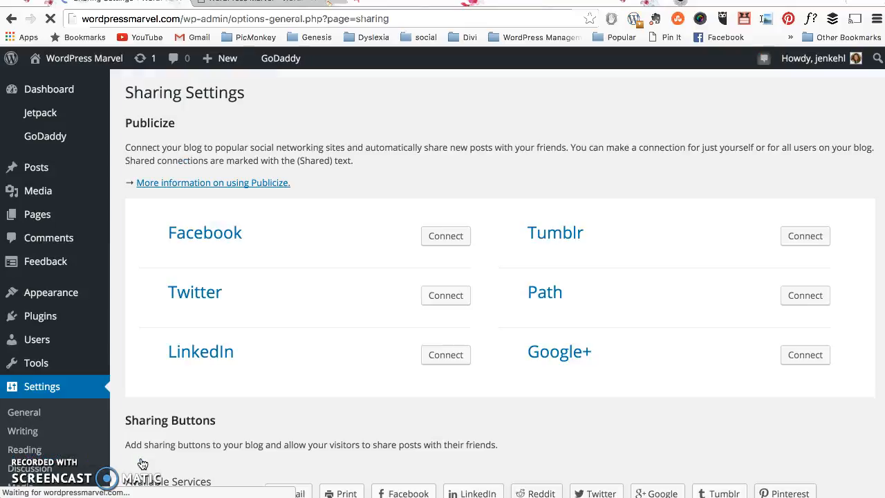
Connect the Facebook account under Publicize and accept the connection dialog without sharing it with all blog users.
scroll(331, 404, down, 1)
scroll(331, 406, up, 1)
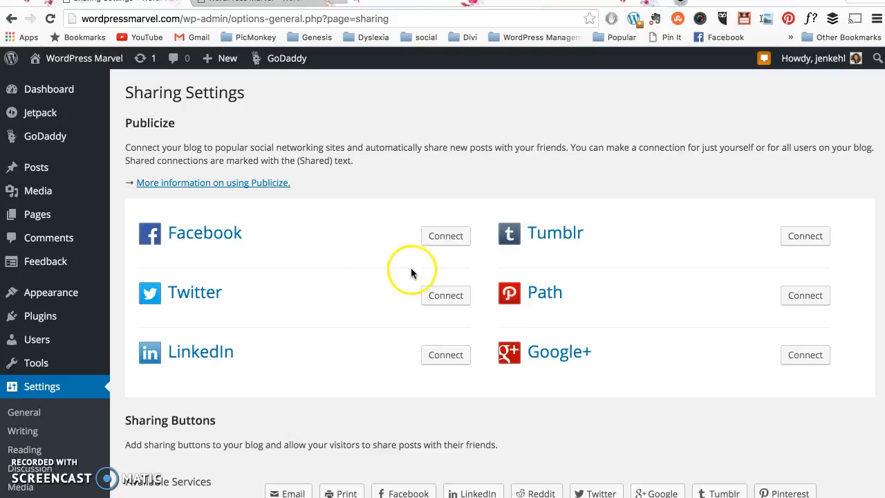
click(454, 243)
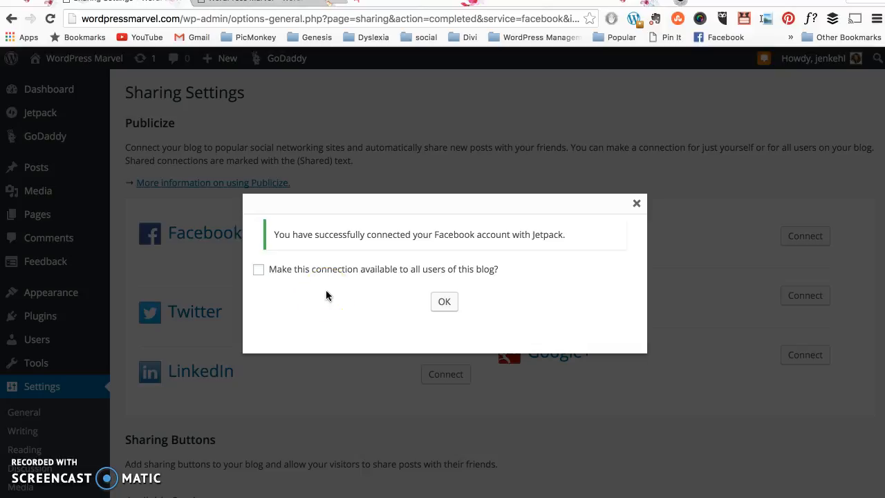
click(444, 303)
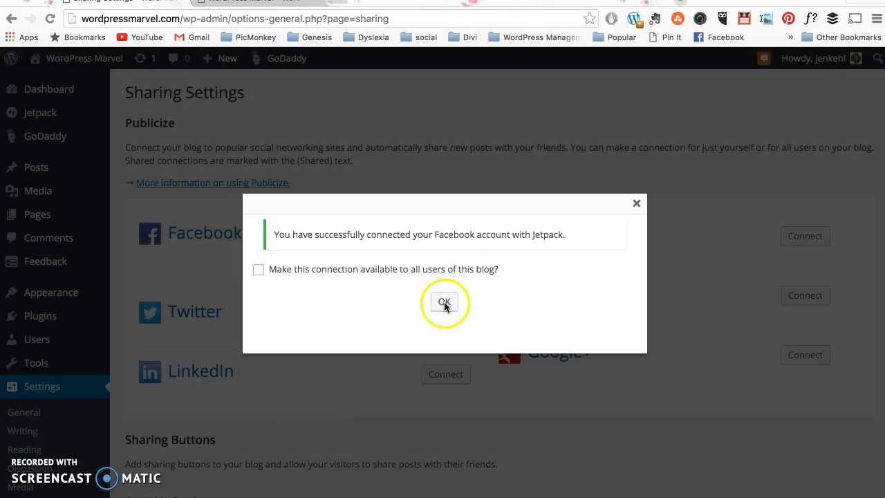
click(260, 272)
click(449, 302)
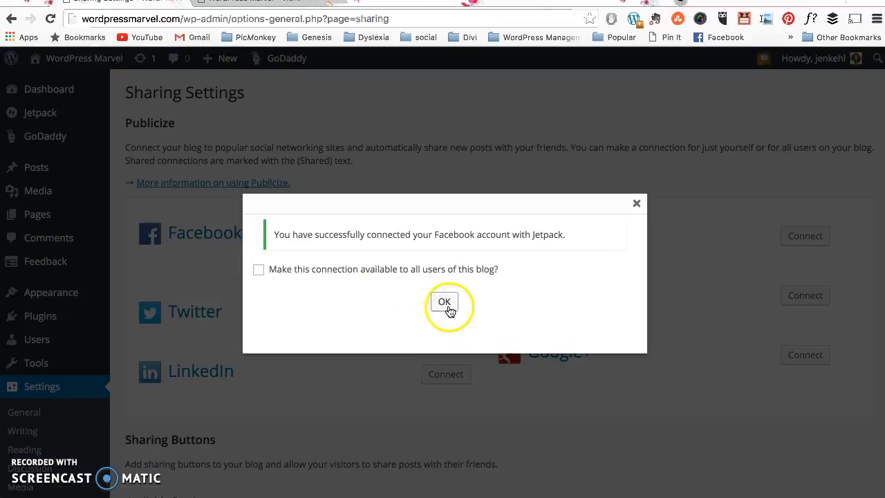
click(446, 306)
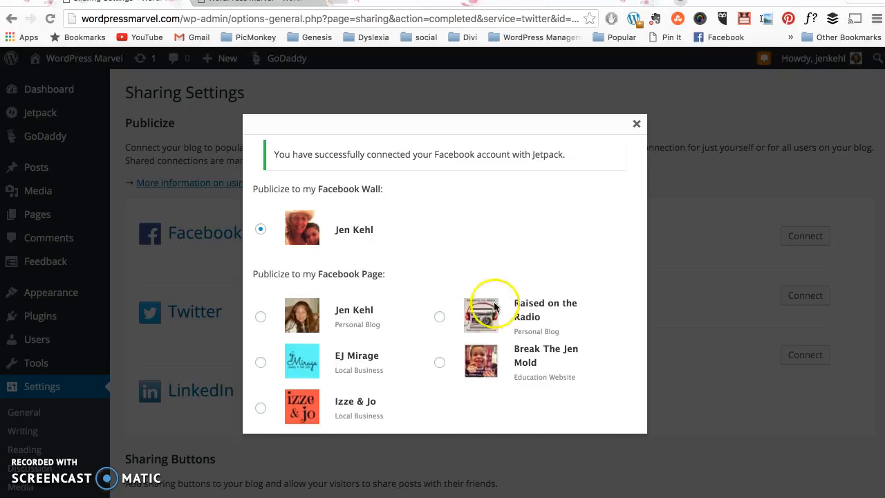
Choose the first Personal Blog page as the Facebook Publicize target and confirm the Twitter connection.
click(260, 316)
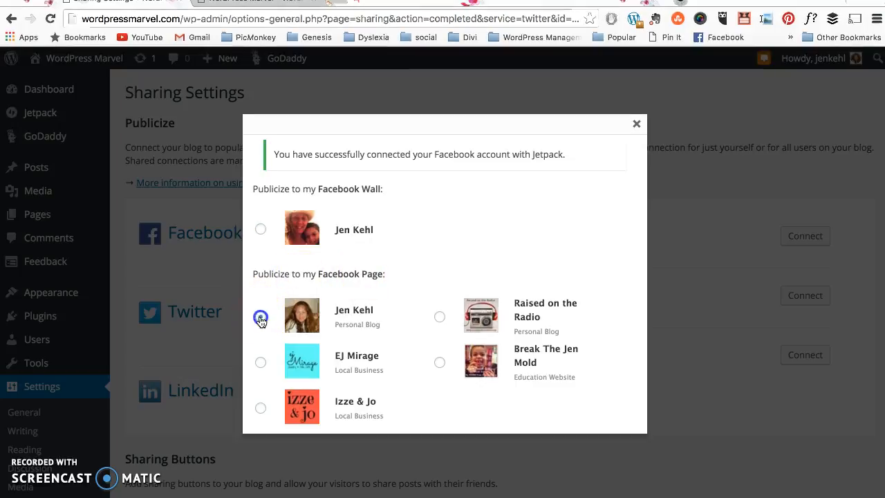
scroll(385, 341, down, 2)
scroll(386, 341, down, 2)
scroll(386, 341, up, 2)
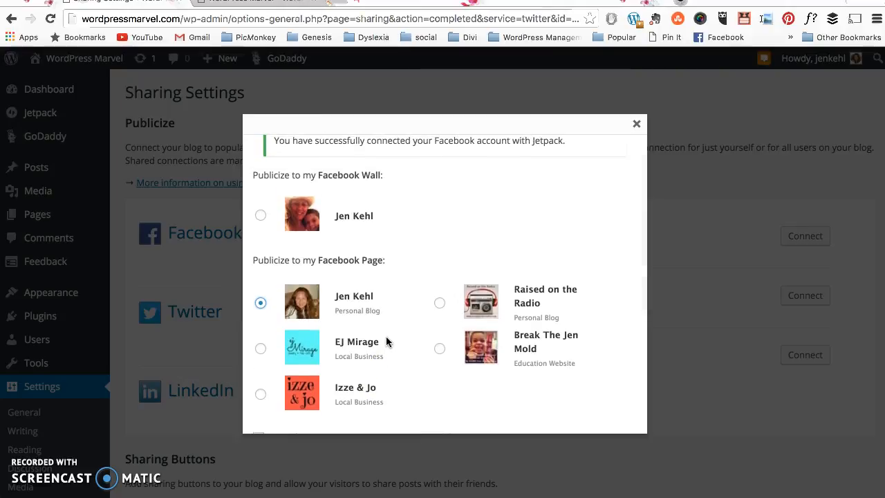
scroll(386, 336, down, 2)
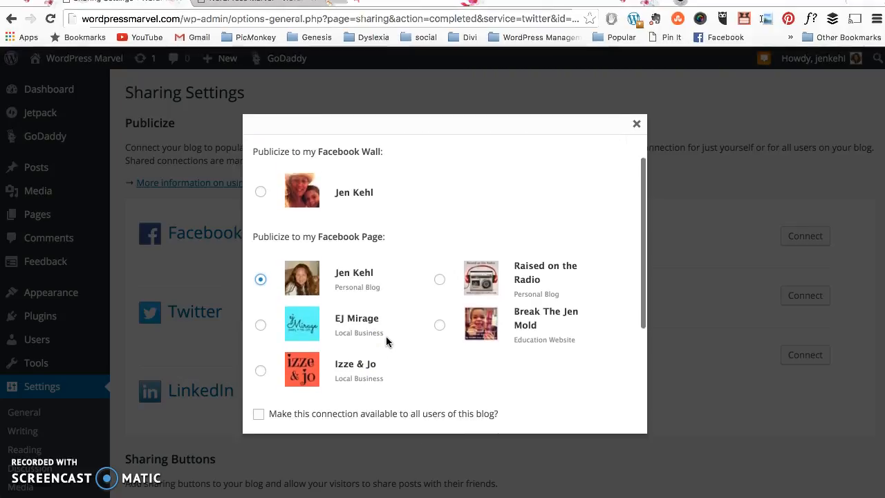
scroll(386, 336, down, 2)
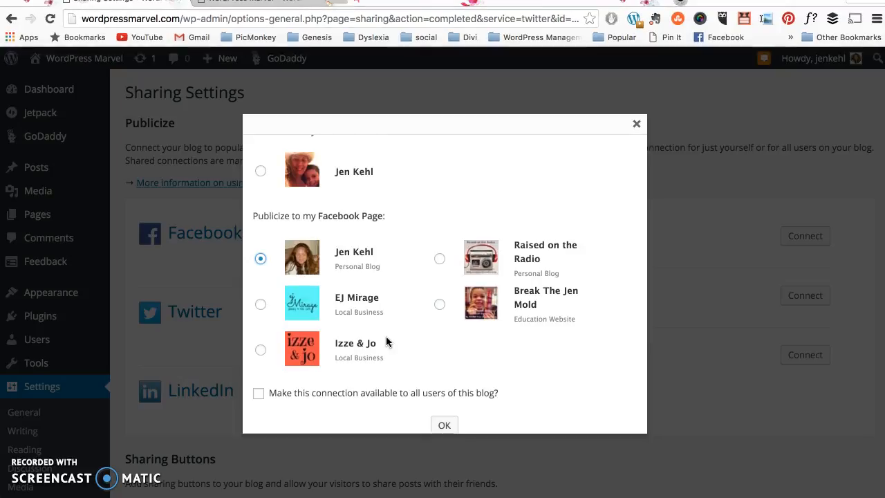
scroll(386, 336, down, 3)
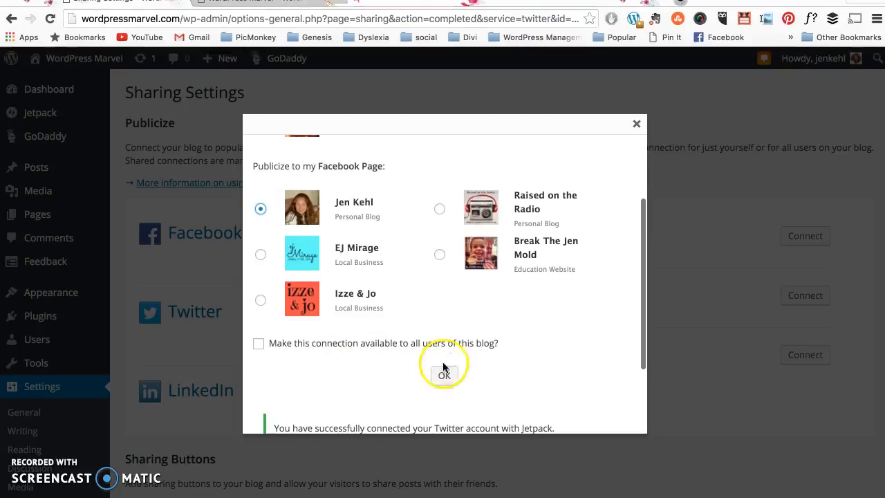
scroll(446, 374, down, 5)
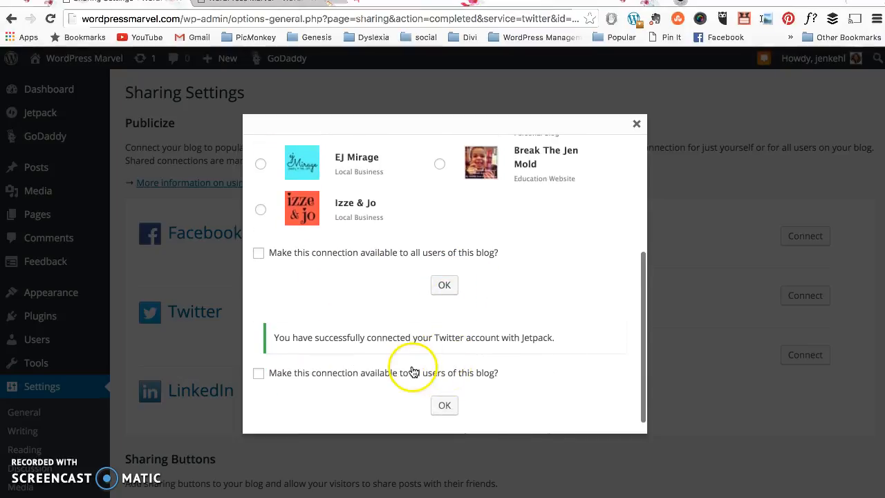
click(447, 405)
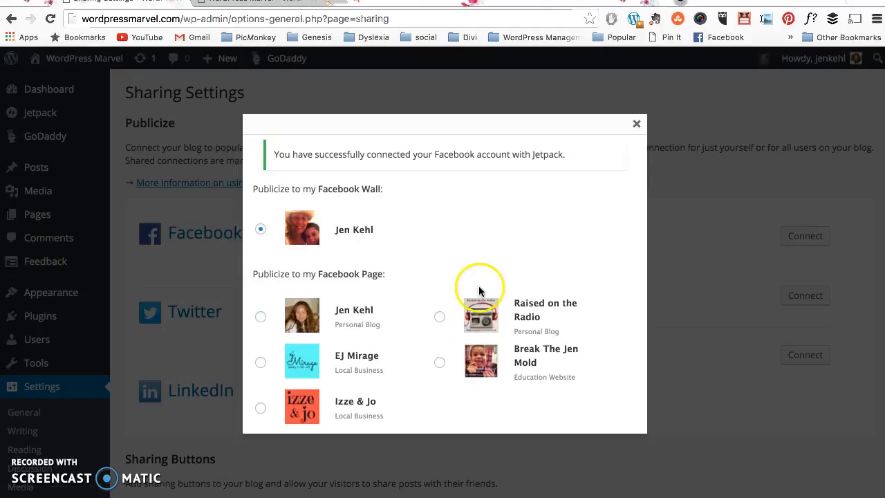
Accept the Facebook Publicize connection with the personal wall as target, without making it available to all users of the blog.
scroll(546, 221, down, 3)
click(449, 380)
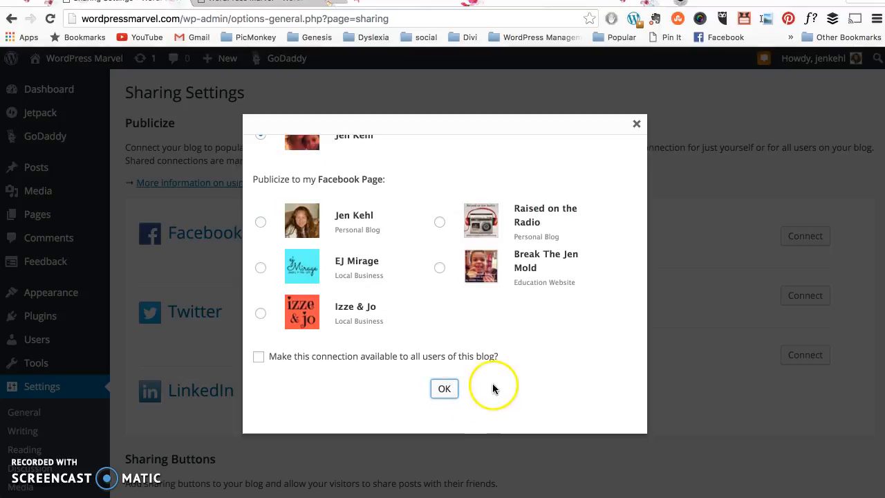
click(441, 392)
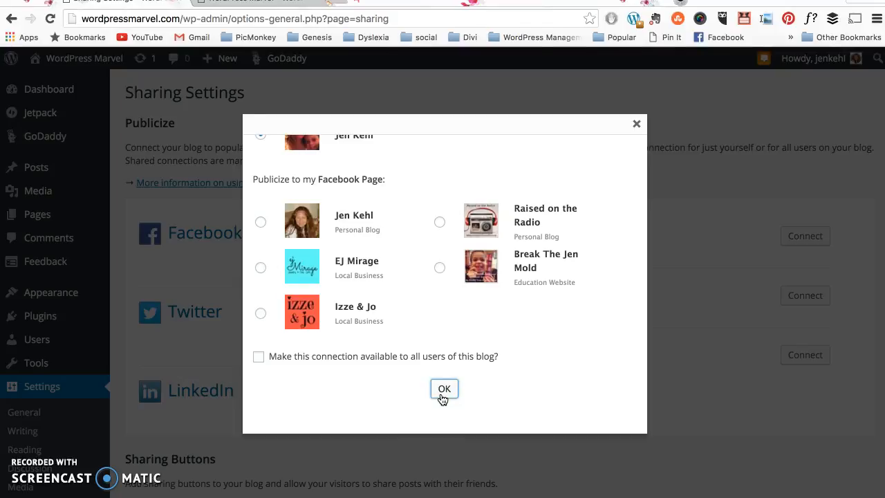
Look over the Publicize connections and the Sharing Buttons section on the Sharing Settings page.
scroll(247, 405, down, 4)
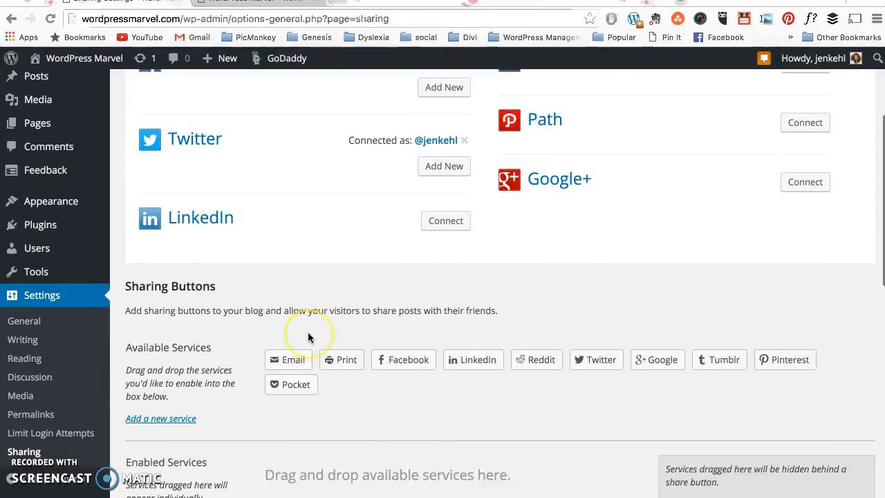
scroll(309, 337, down, 3)
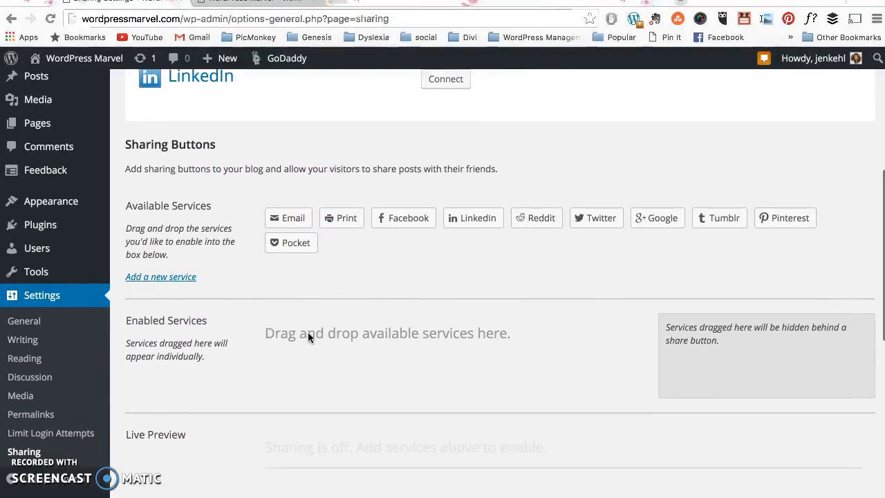
scroll(308, 332, up, 4)
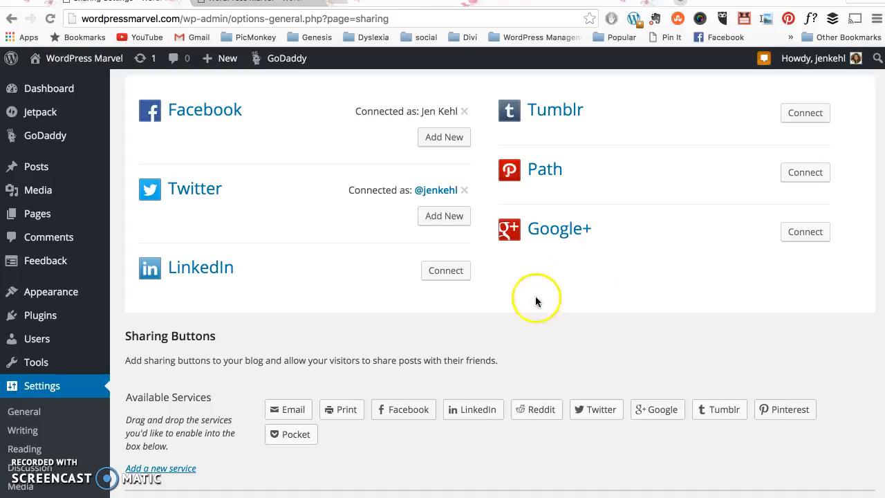
scroll(517, 307, down, 2)
scroll(516, 307, up, 2)
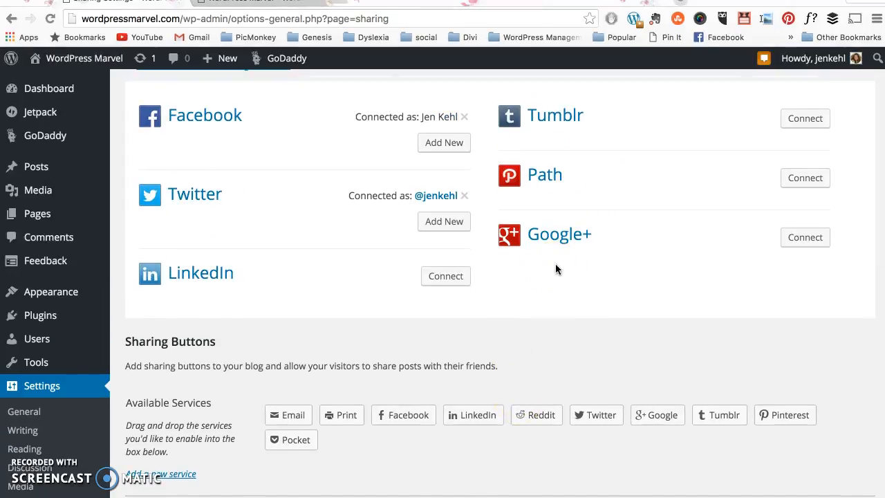
scroll(555, 263, down, 3)
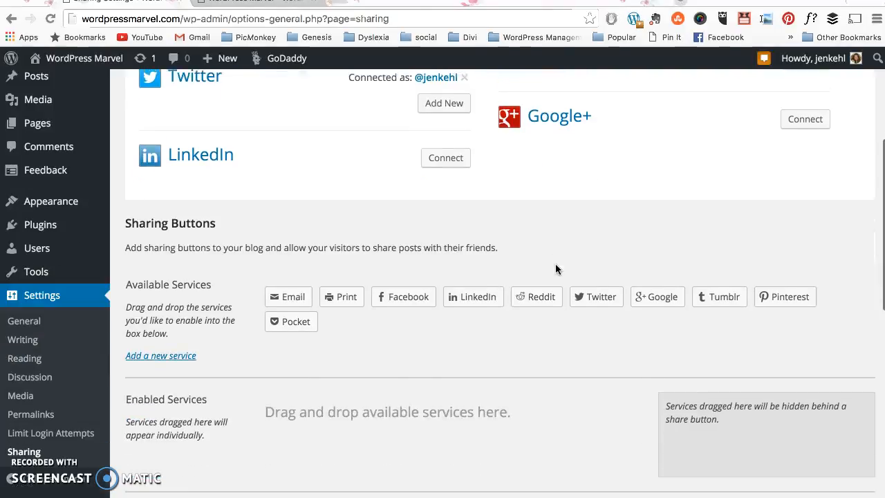
scroll(535, 335, down, 2)
scroll(535, 339, down, 1)
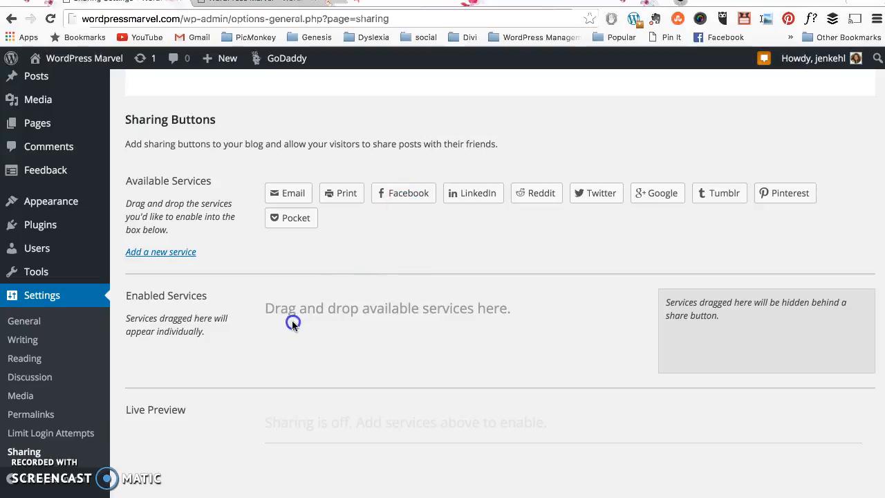
Enable the Facebook, Twitter, Pinterest, Google and LinkedIn sharing buttons in that order.
drag(394, 196, 263, 322)
drag(394, 193, 398, 267)
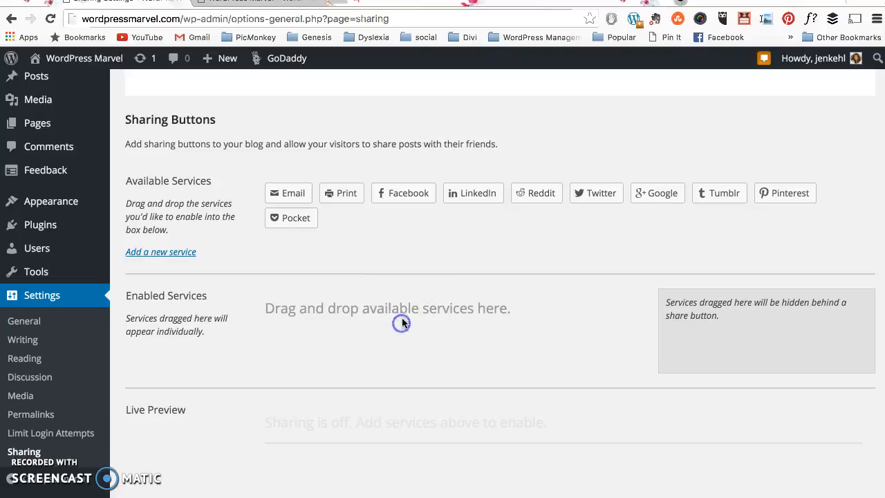
drag(415, 200, 449, 320)
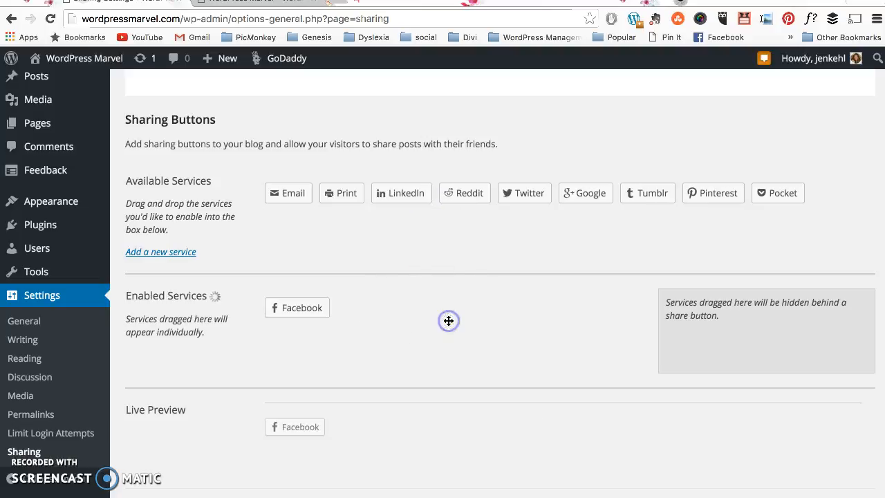
drag(520, 196, 500, 335)
drag(652, 195, 589, 323)
drag(533, 193, 537, 308)
drag(410, 196, 559, 309)
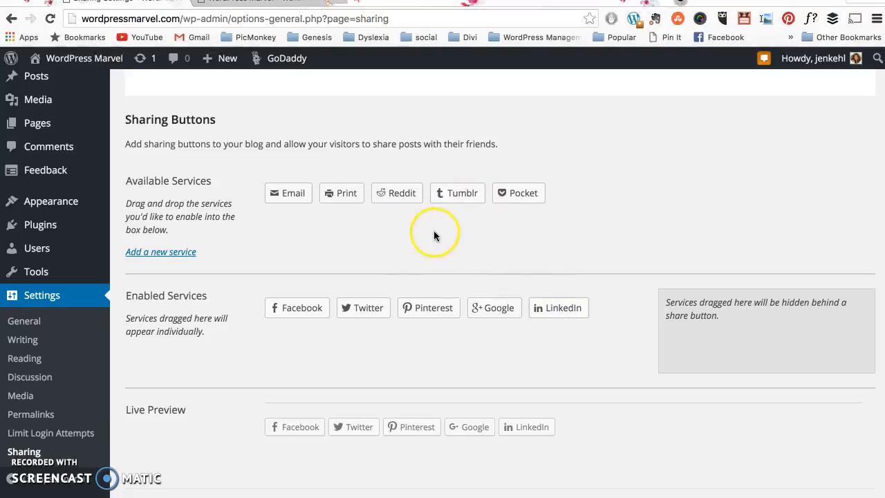
Add Reddit and Email after LinkedIn in the enabled sharing services.
drag(394, 192, 609, 305)
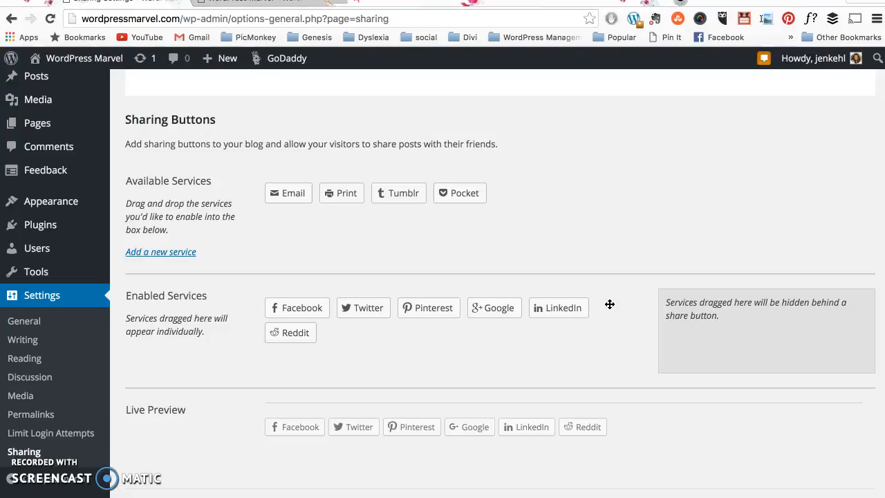
click(294, 194)
drag(294, 194, 392, 320)
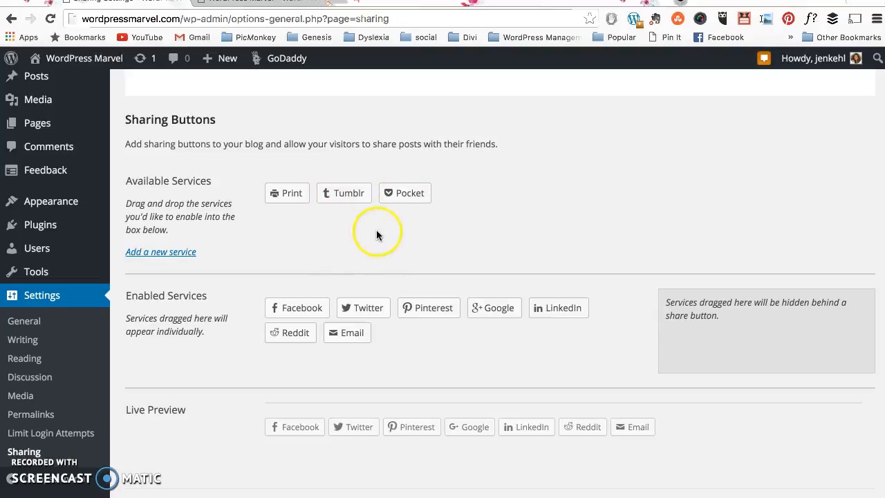
Set the sharing button style to Icon only.
scroll(327, 418, down, 3)
scroll(327, 421, down, 4)
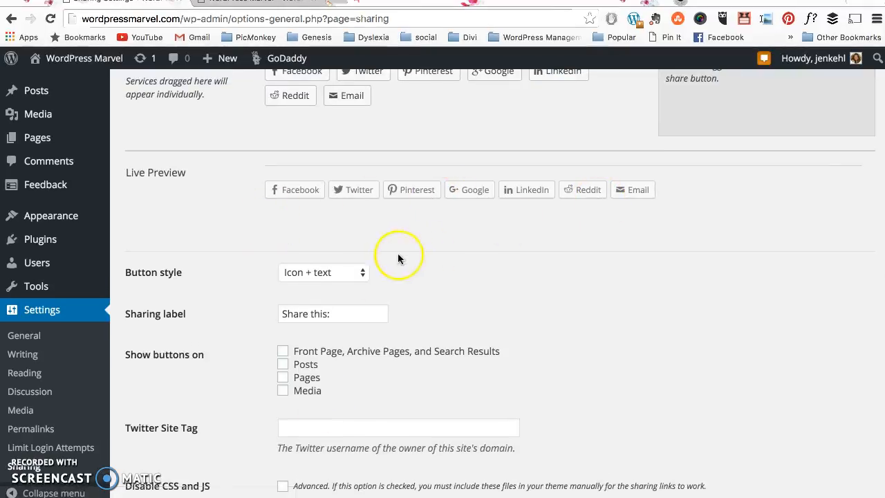
click(360, 273)
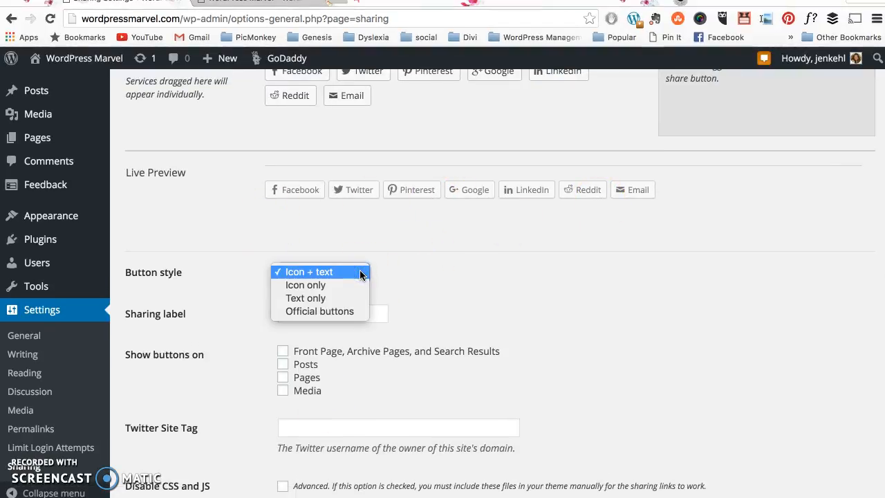
click(349, 285)
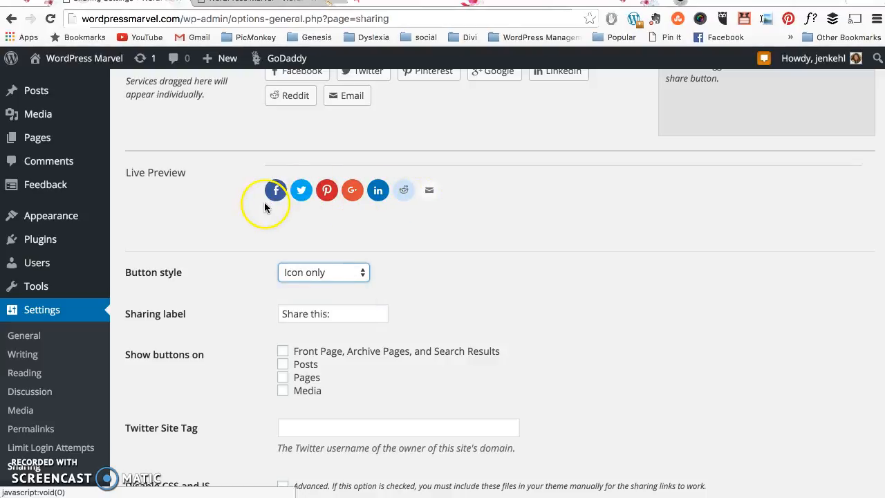
Try the Official buttons style for the sharing buttons and return to Icon only.
click(351, 273)
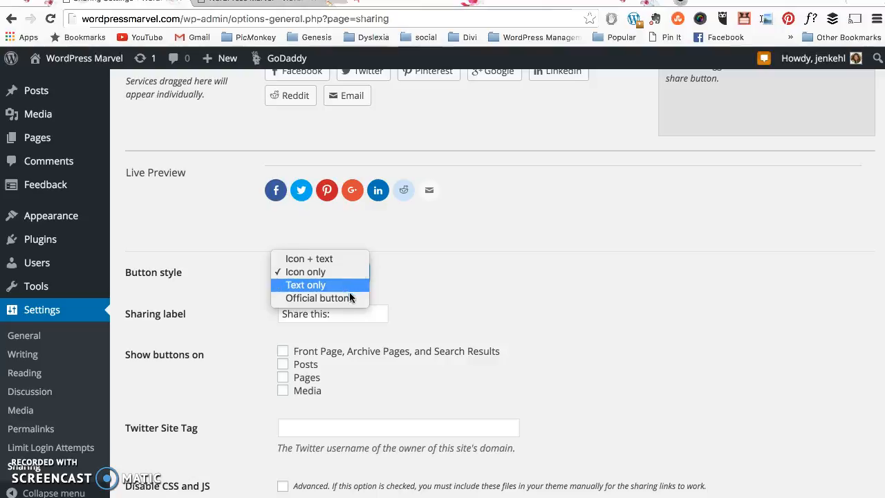
click(350, 298)
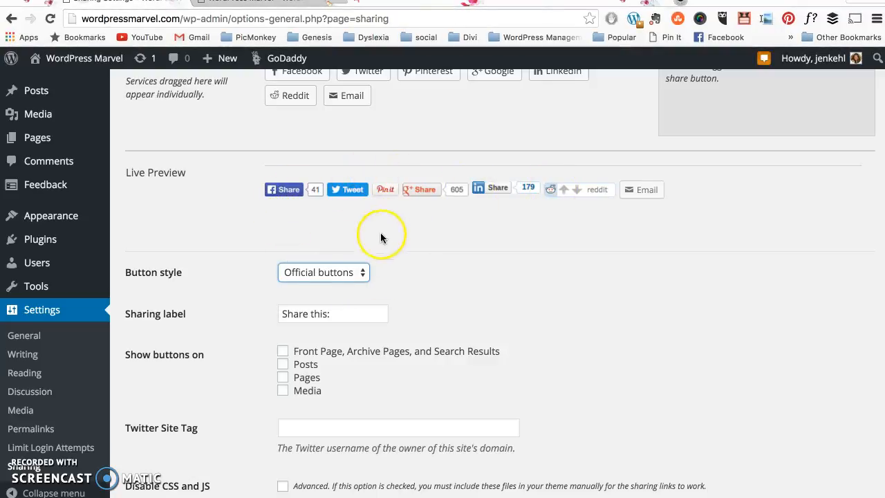
click(351, 272)
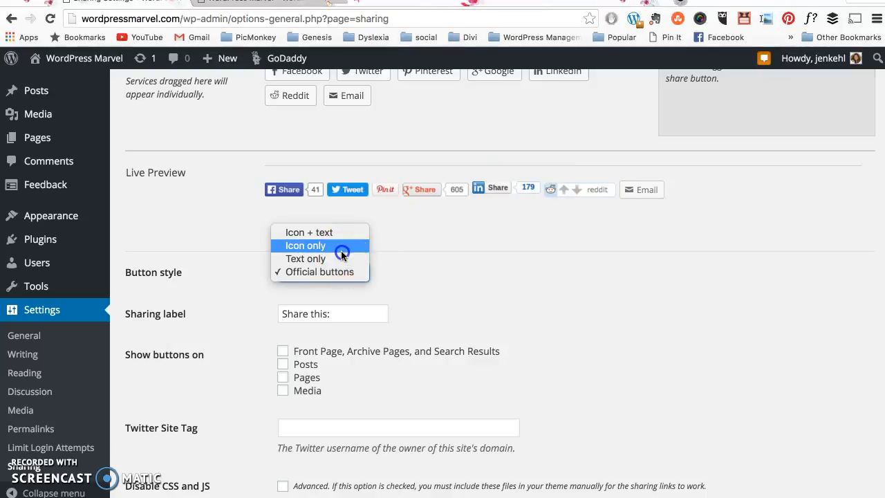
click(341, 250)
Show the sharing buttons on Posts and Pages.
scroll(435, 304, down, 1)
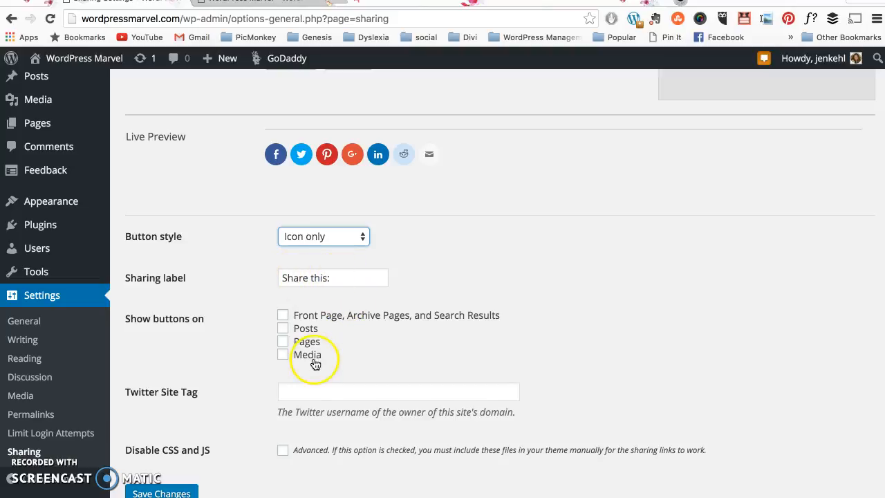
scroll(315, 362, down, 2)
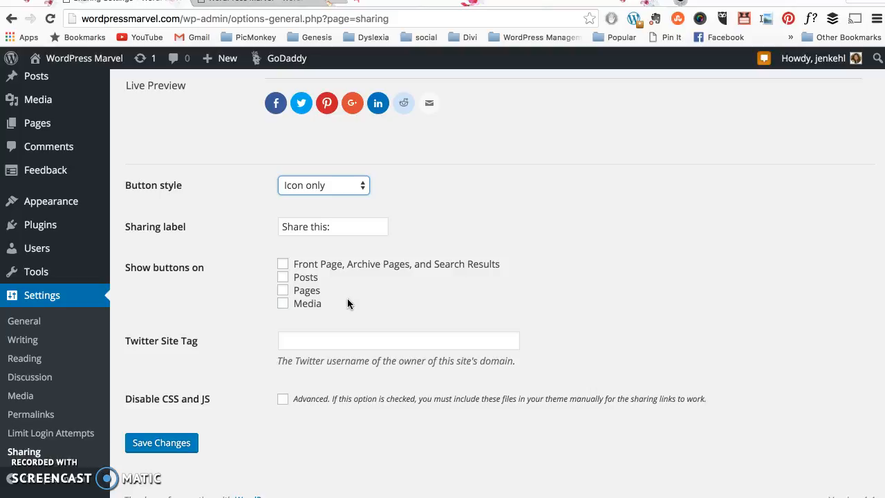
click(282, 277)
click(282, 290)
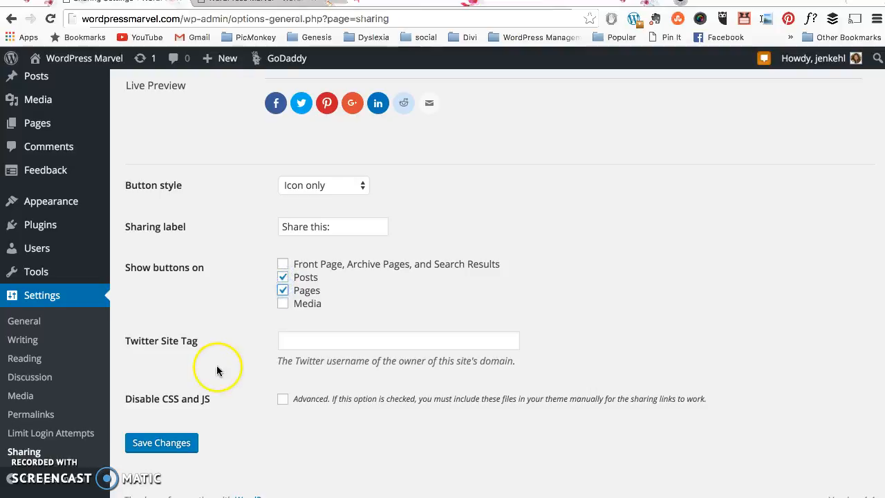
Enter the site owner's Twitter username as the Twitter Site Tag and save the sharing settings.
scroll(217, 367, down, 1)
click(294, 325)
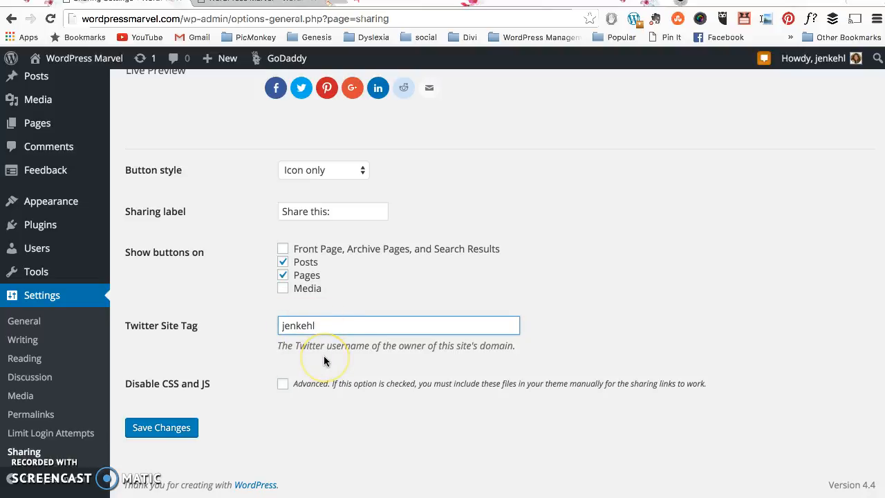
click(171, 431)
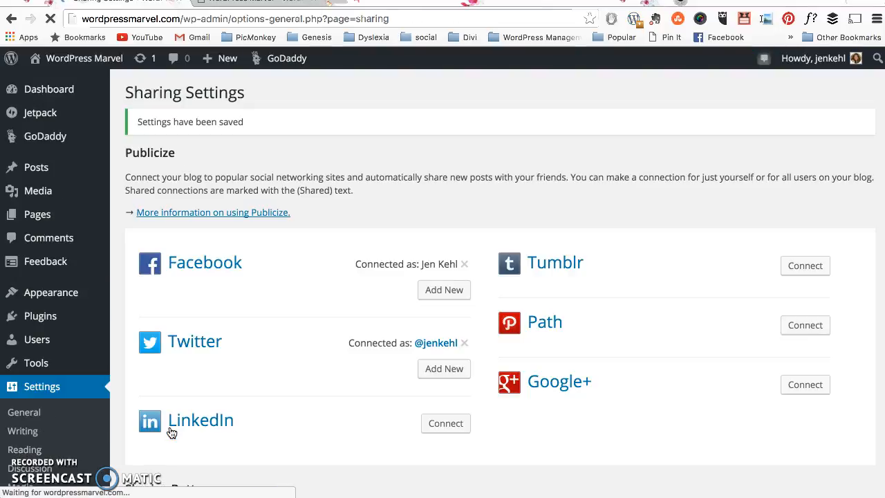
scroll(297, 345, down, 1)
scroll(298, 349, down, 3)
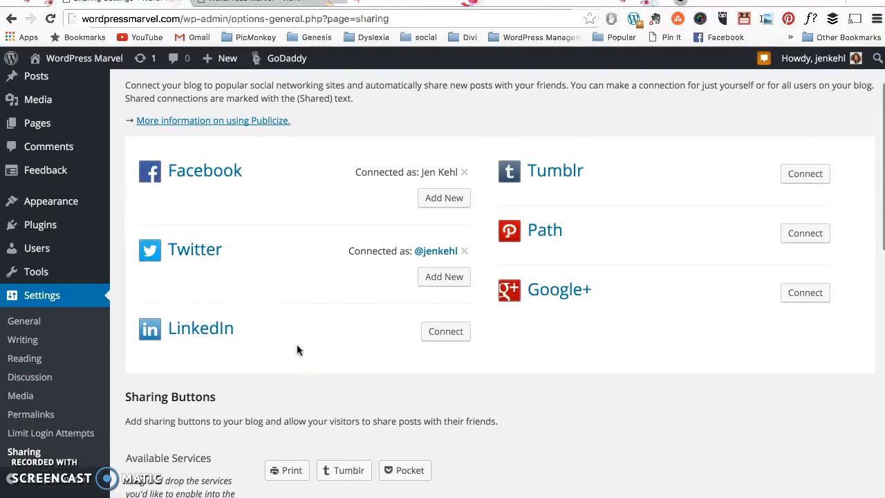
click(331, 275)
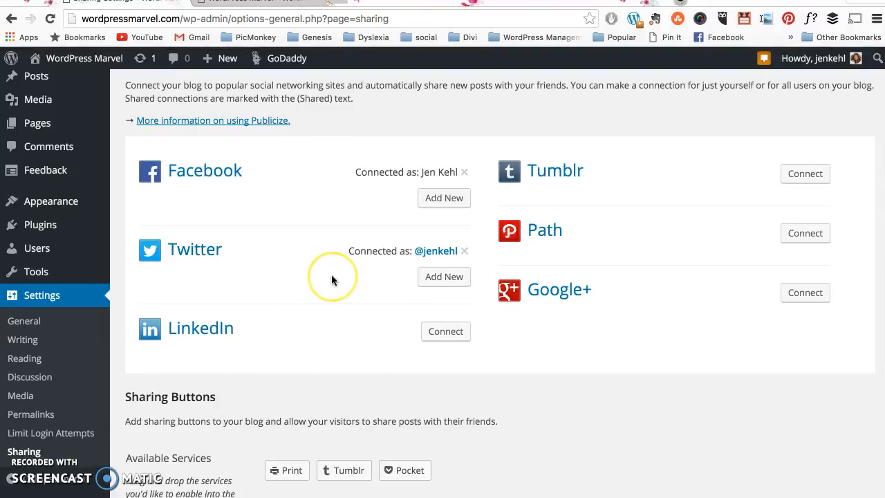
scroll(331, 276, down, 7)
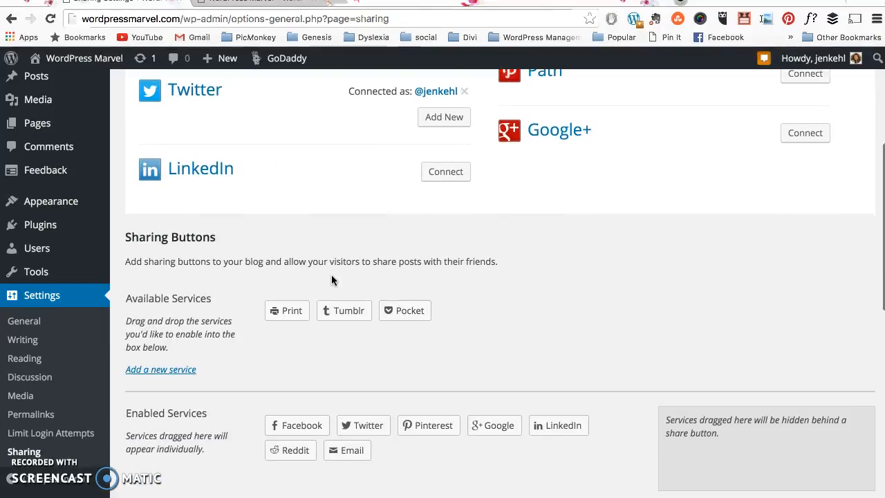
scroll(331, 274, up, 9)
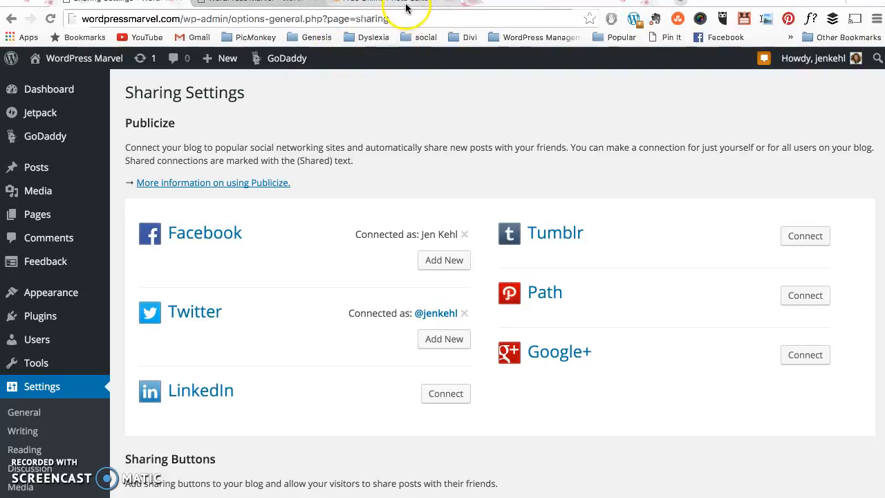
Switch to PicMonkey and create a blank design canvas with a custom size of 512 × 512 pixels.
click(408, 5)
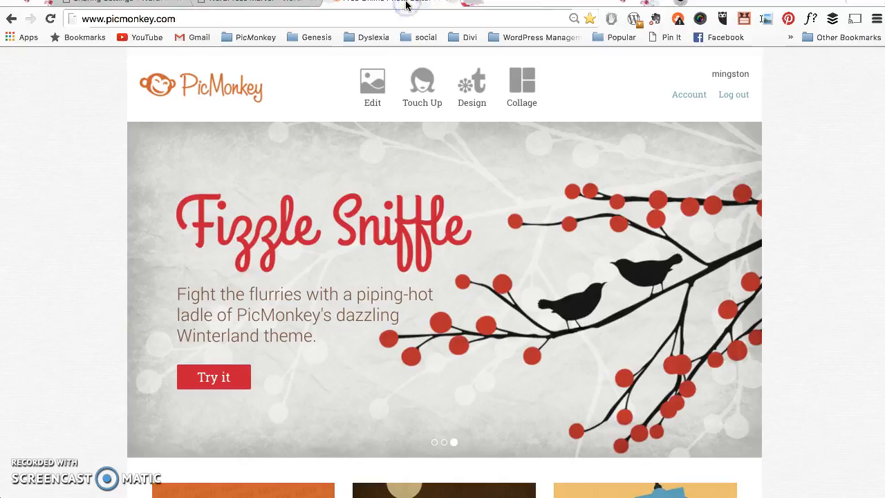
mouse_move(549, 125)
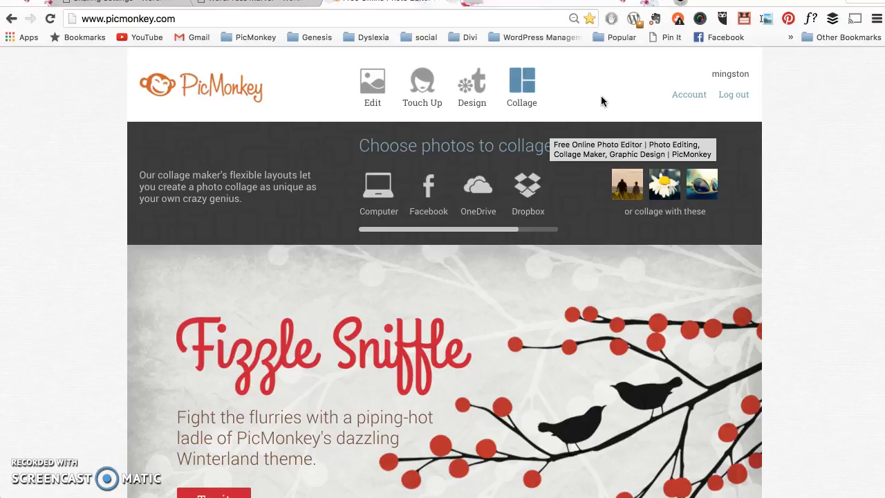
mouse_move(474, 84)
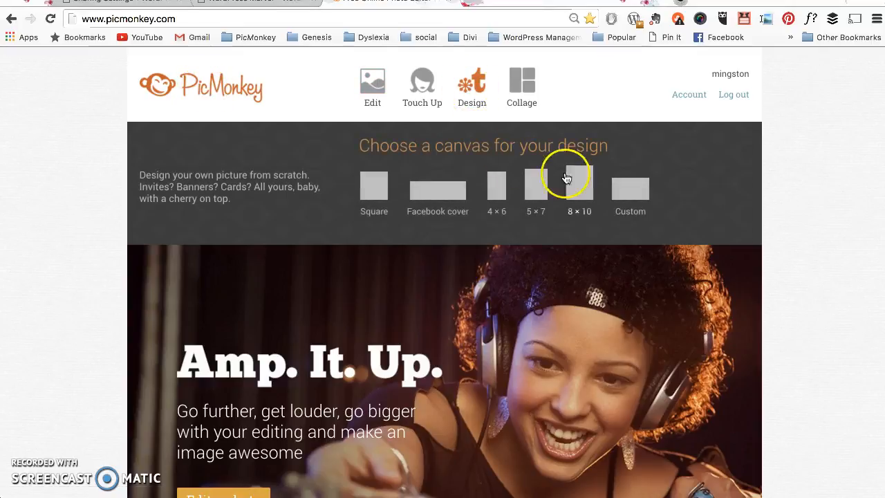
click(642, 188)
double_click(379, 176)
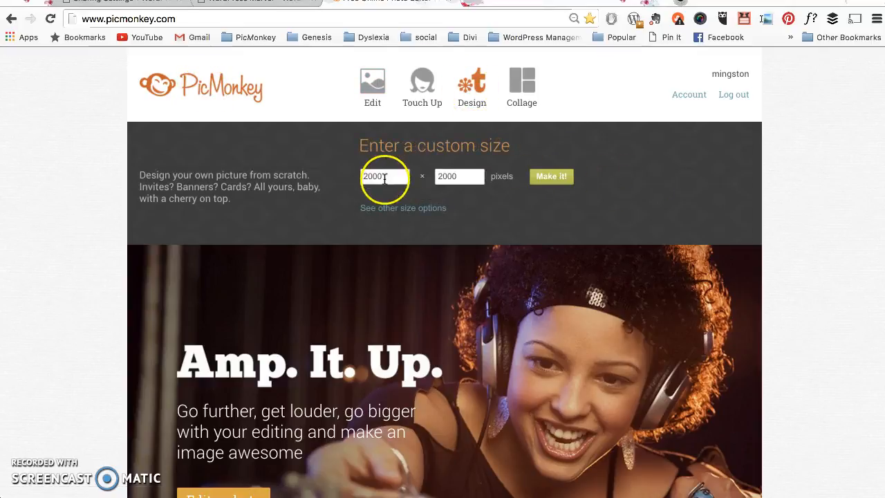
text(512)
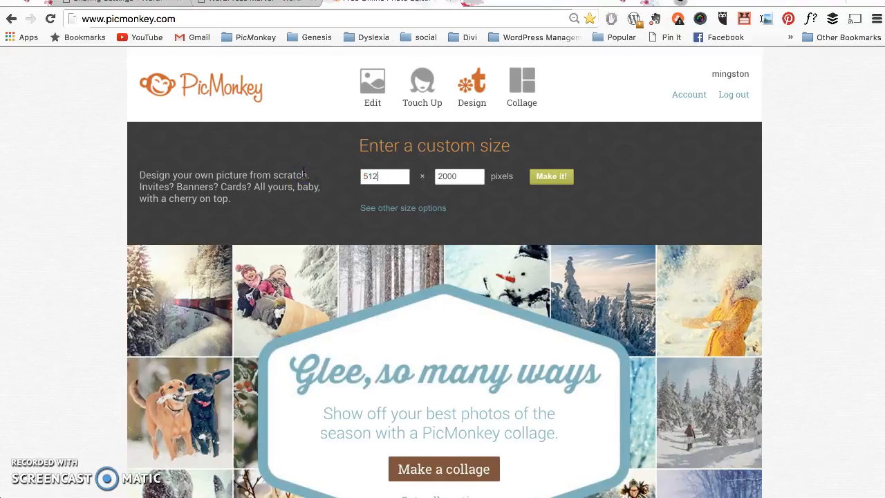
key(Tab)
text(51)
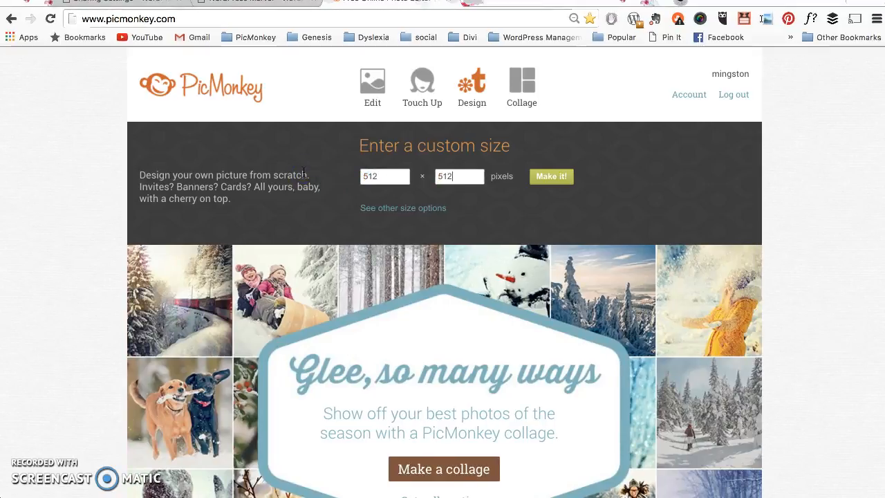
click(563, 179)
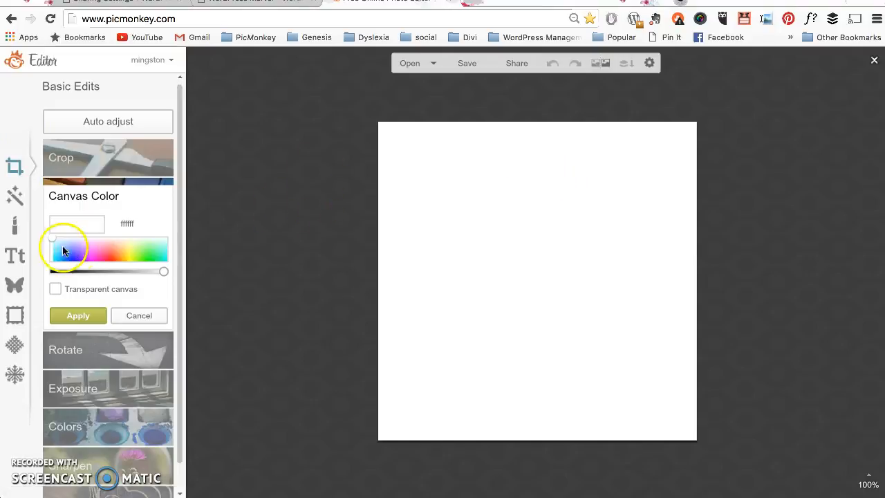
Apply the white canvas color and add a text box containing the letter "M" to the canvas.
click(80, 317)
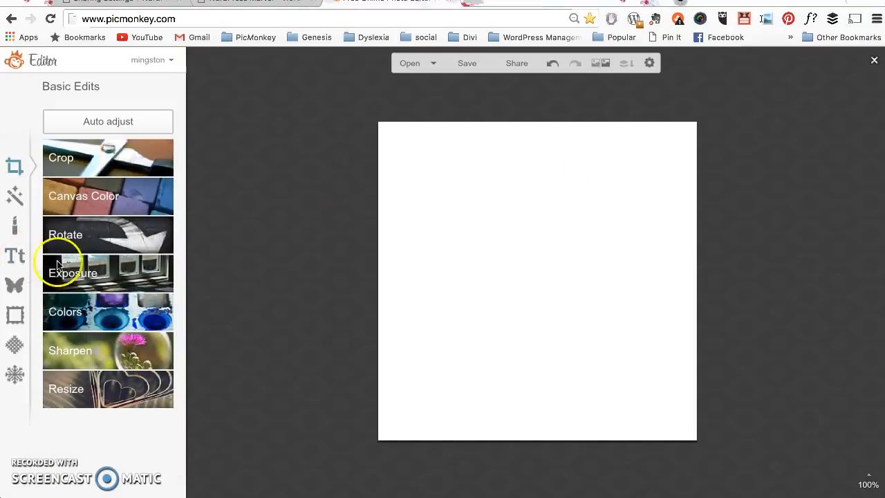
click(8, 254)
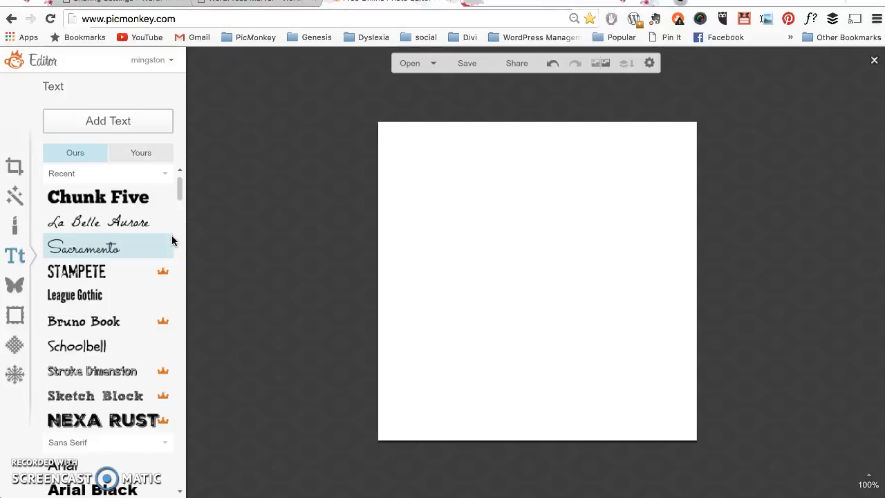
right_click(123, 422)
click(143, 122)
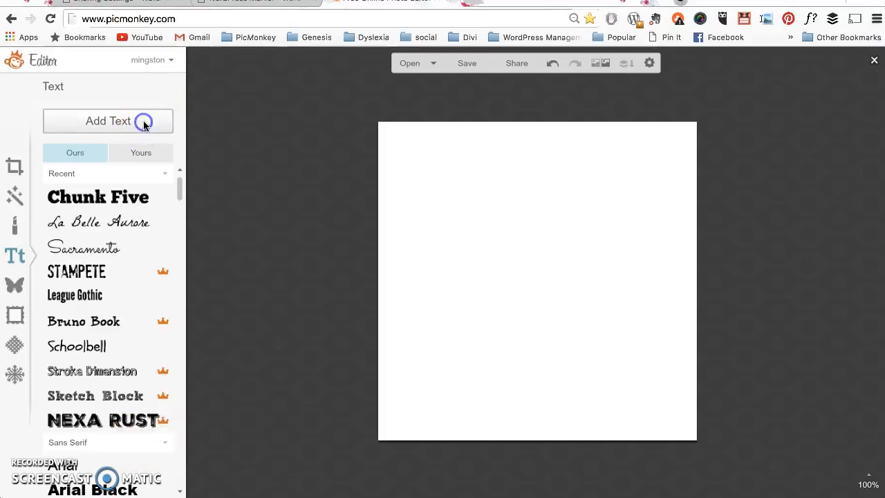
click(130, 122)
click(543, 280)
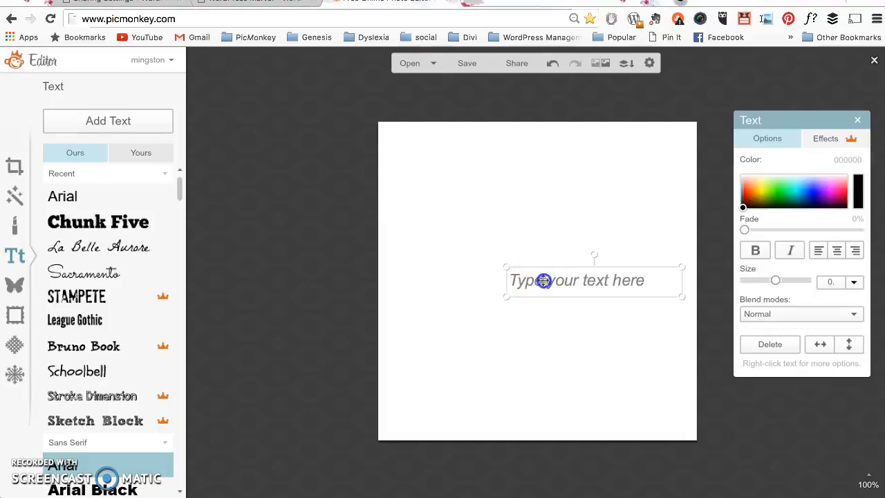
text(M)
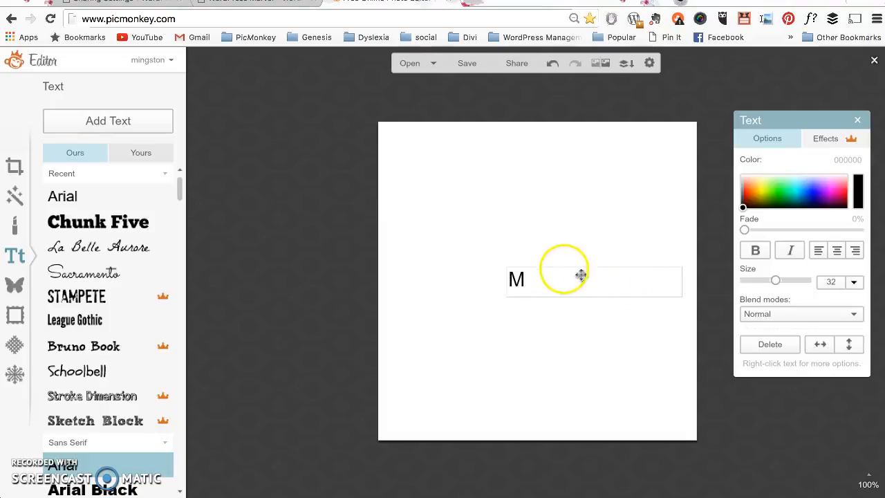
Select the letter M, try a font size of 288, and set its size to 400.
double_click(517, 280)
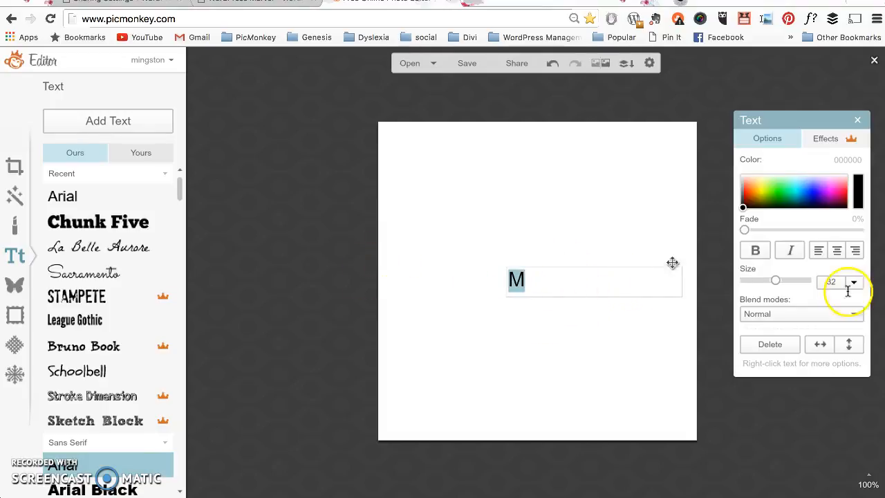
click(854, 281)
drag(861, 302, 859, 356)
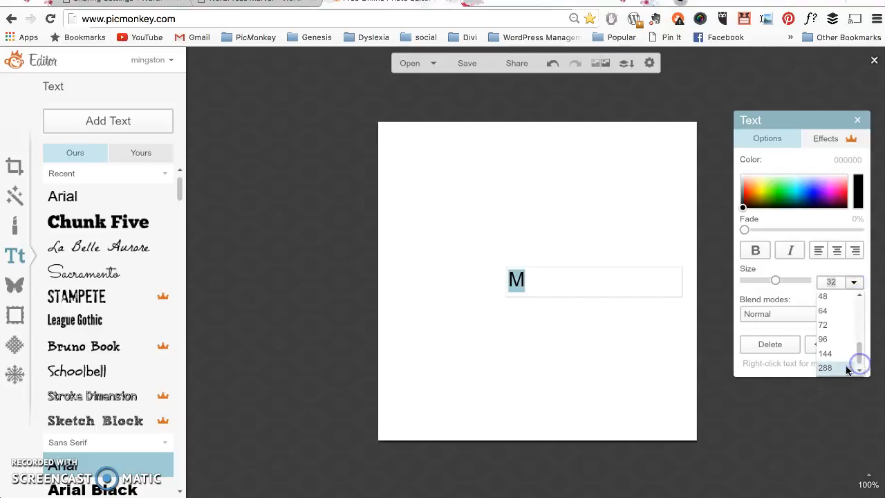
click(825, 365)
click(855, 282)
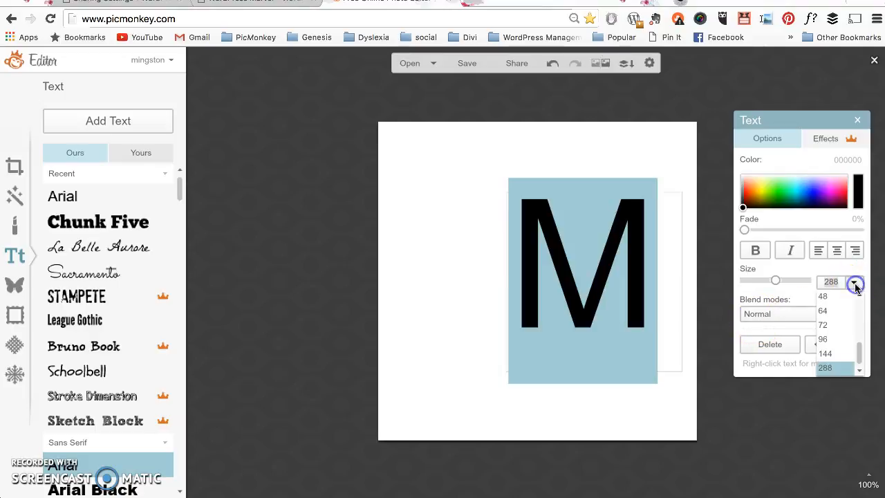
text(400)
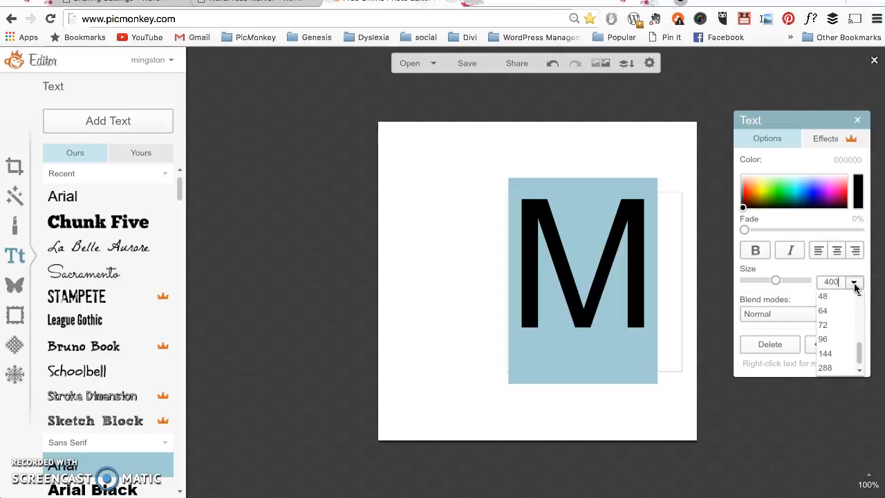
key(Return)
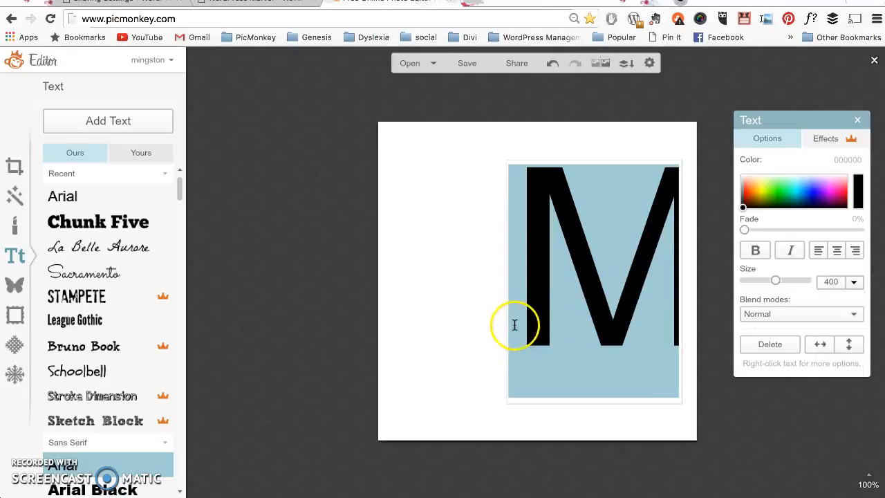
Adjust the text box so the whole M fits roughly centered horizontally on the canvas, and deselect it.
drag(506, 330, 432, 325)
double_click(593, 263)
click(310, 296)
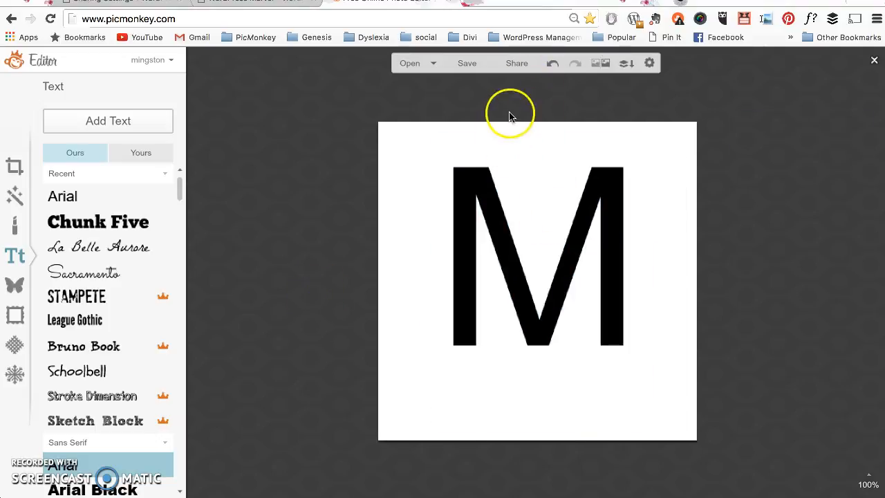
Save the image as WM_SiteIcon in .jpg format with Pierce quality to the Downloads folder.
click(467, 63)
double_click(55, 140)
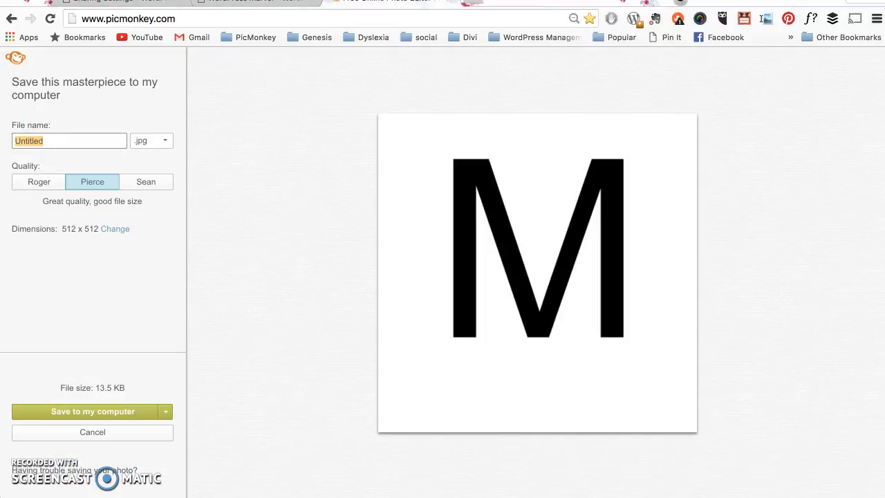
text(WM)
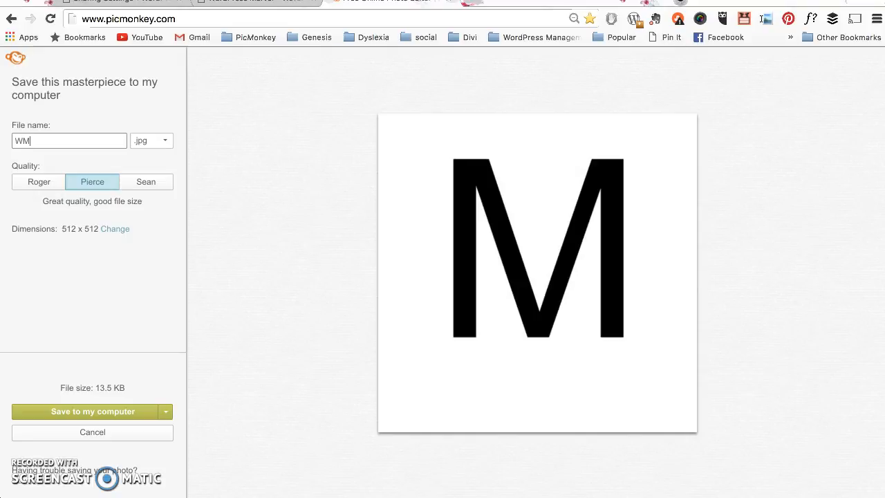
text(_SiteIcon)
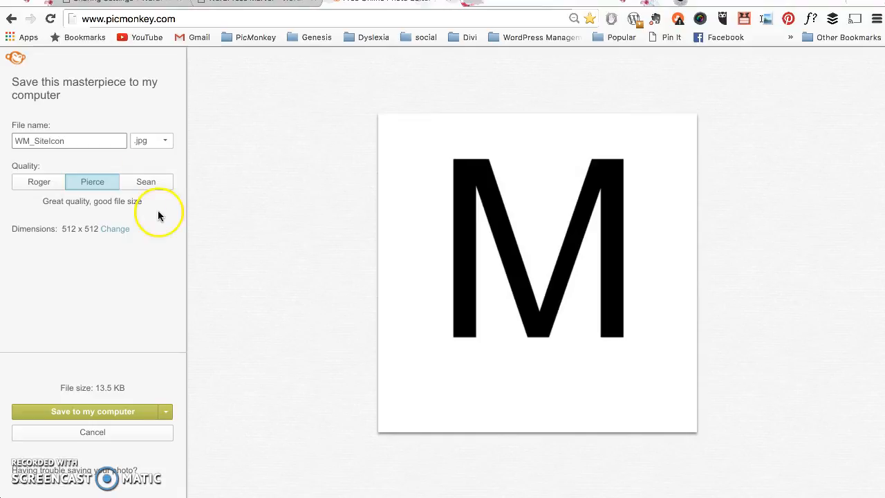
click(103, 413)
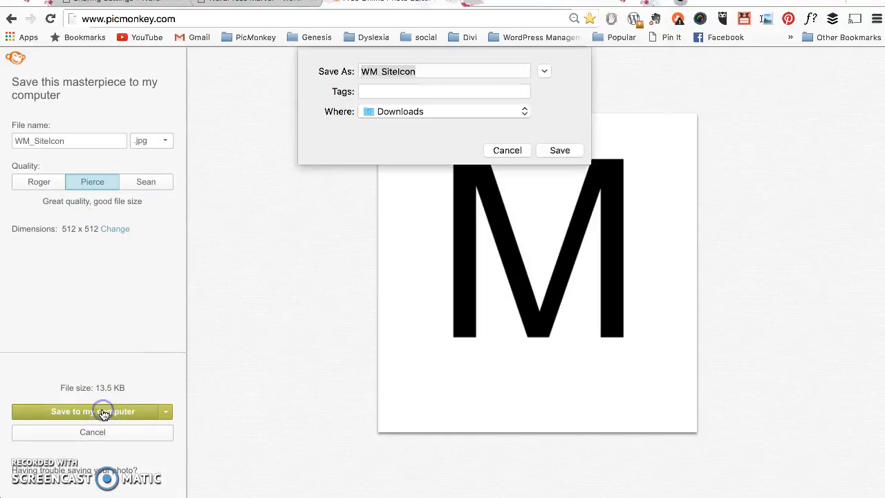
click(561, 150)
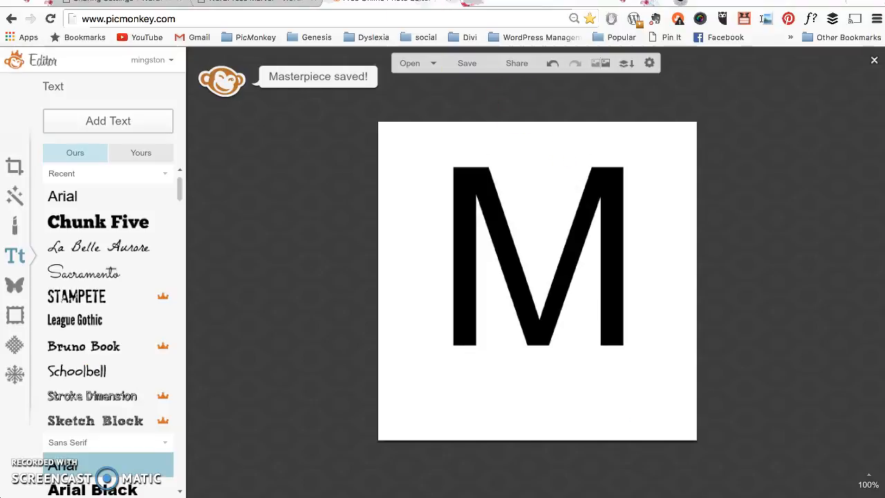
Switch back to the WordPress dashboard and open the Site Identity settings in the theme customizer.
click(238, 4)
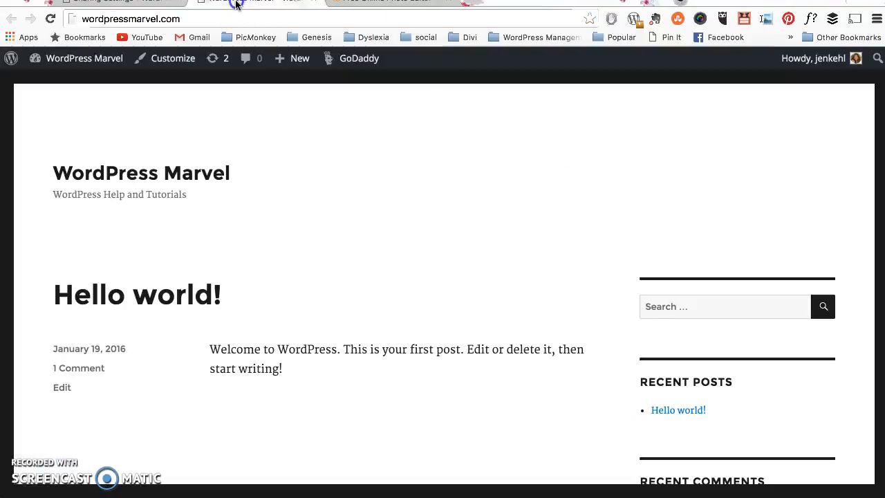
click(167, 3)
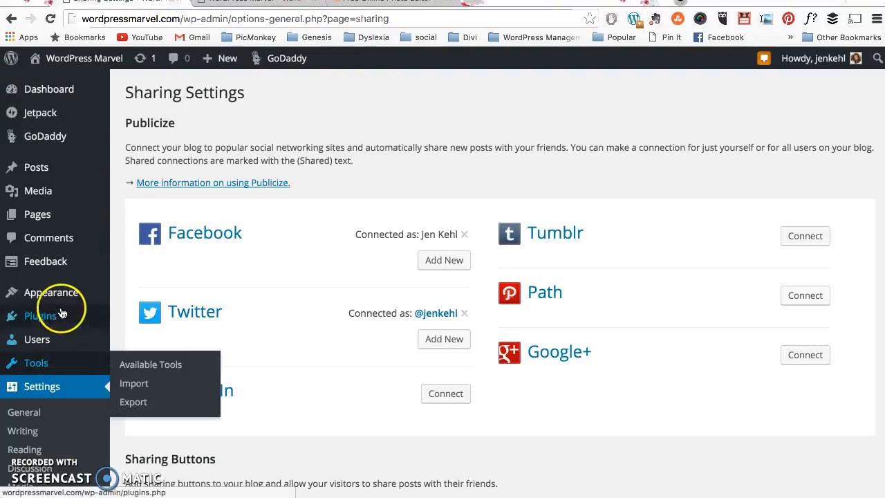
mouse_move(60, 294)
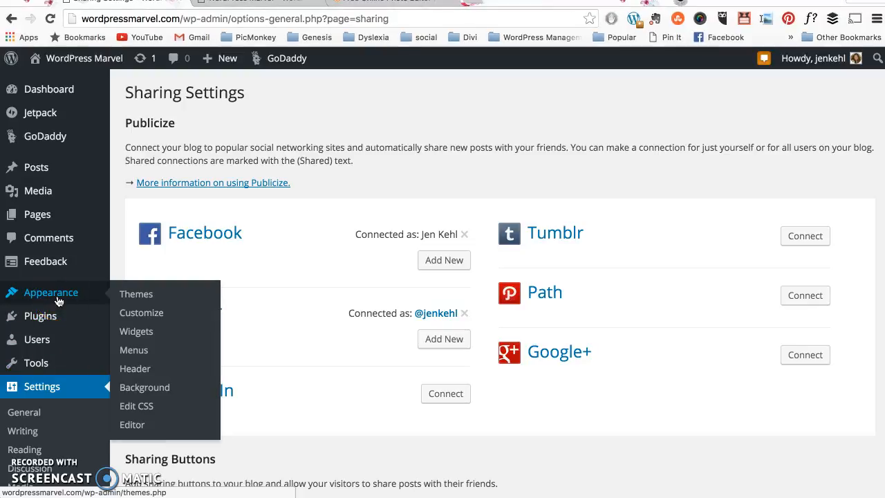
click(140, 320)
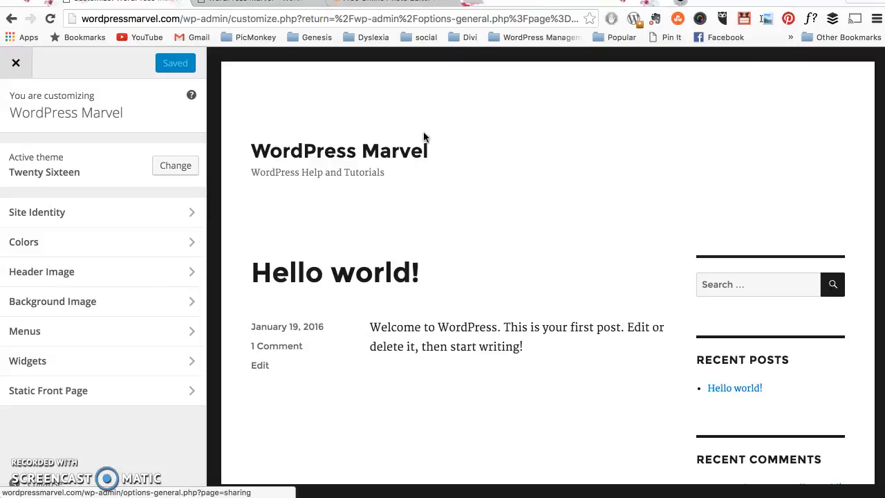
click(137, 216)
Try hiding the header text in the site preview and turn its display back on.
click(18, 294)
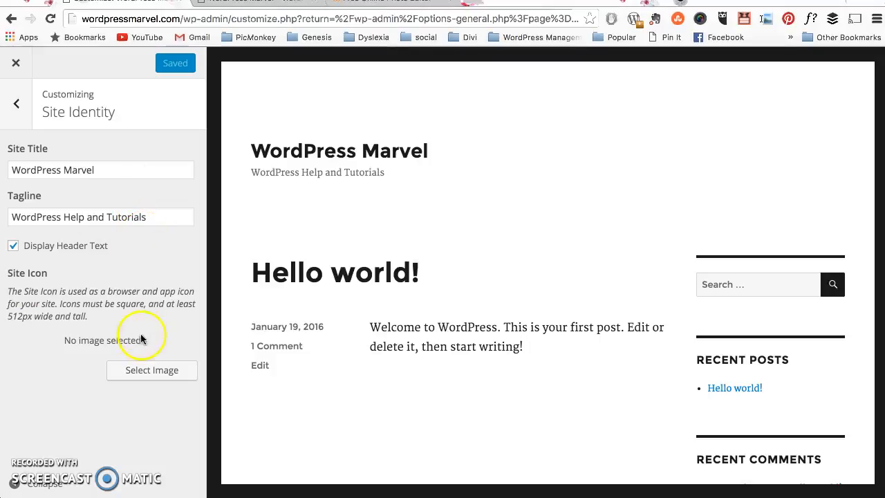
click(14, 246)
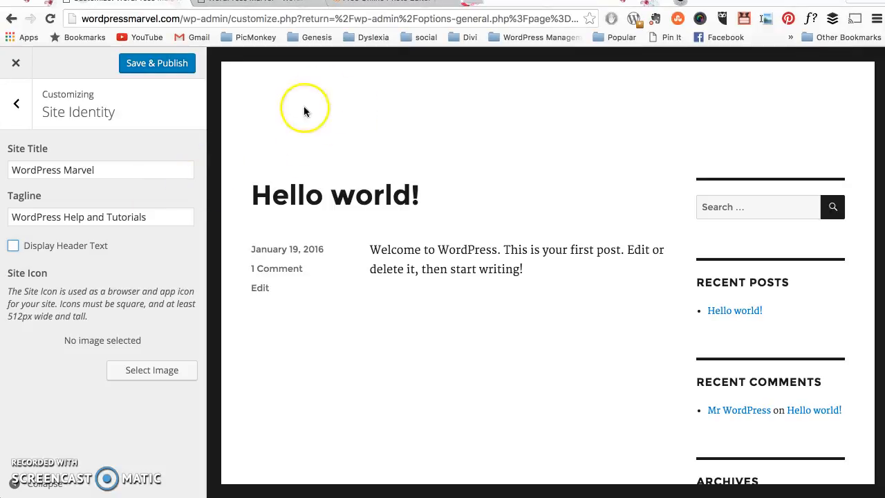
click(13, 247)
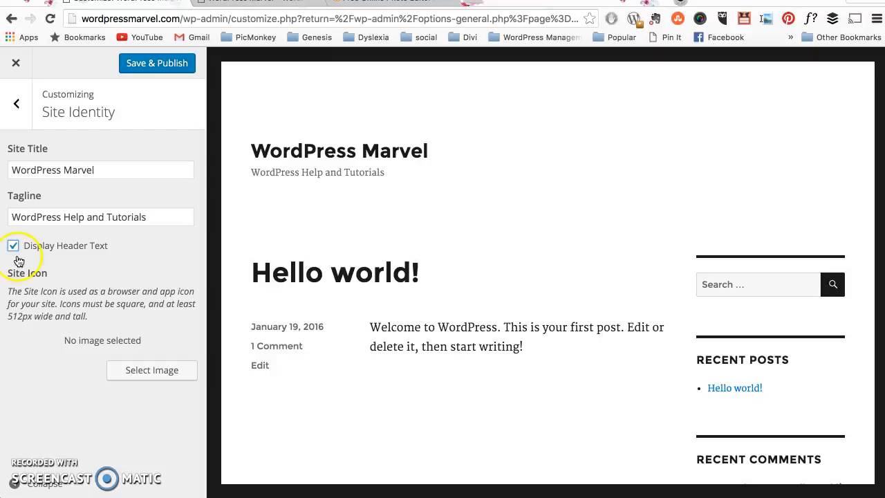
Upload WM_SiteIcon.jpg from the Downloads folder to the media library for the site icon.
click(160, 377)
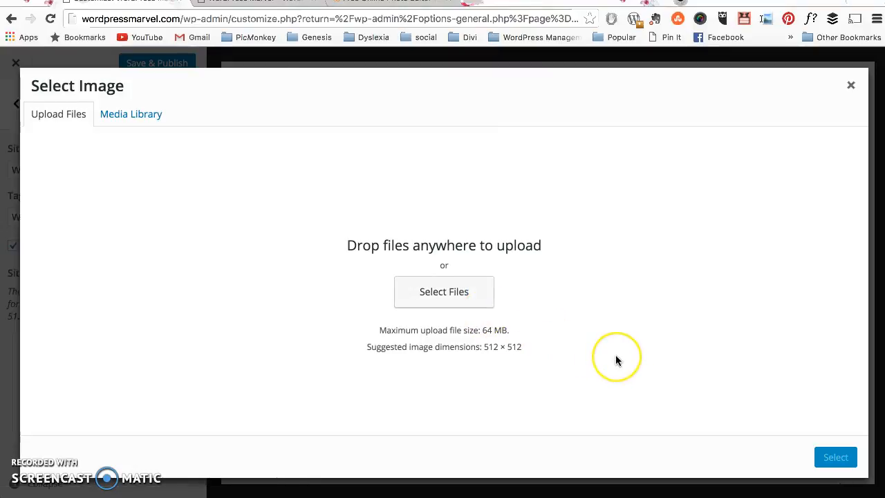
click(467, 289)
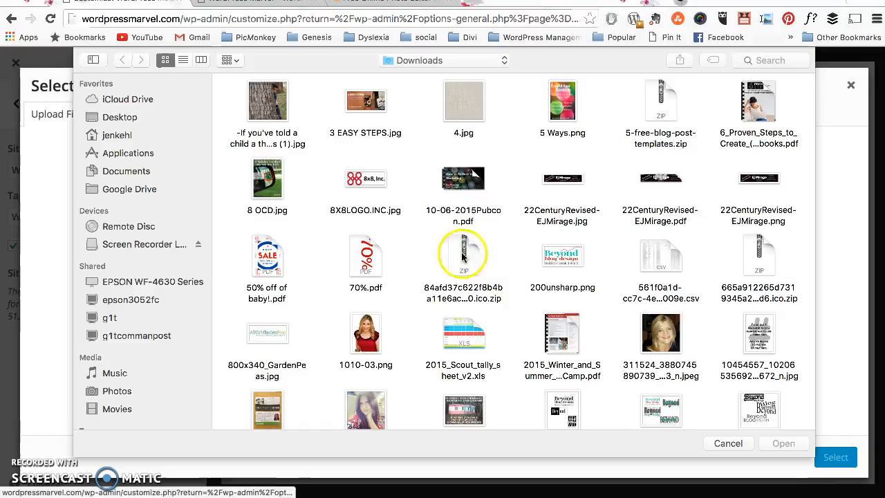
scroll(451, 249, down, 2)
scroll(453, 263, down, 1)
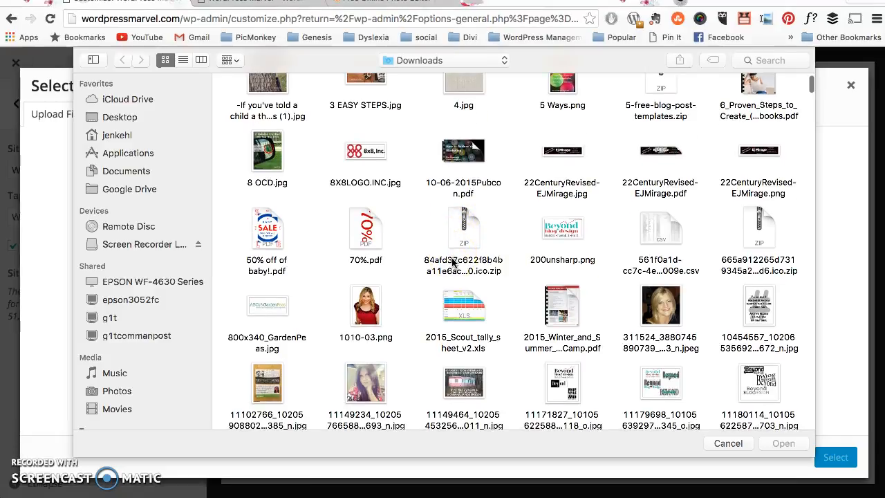
scroll(453, 262, down, 20)
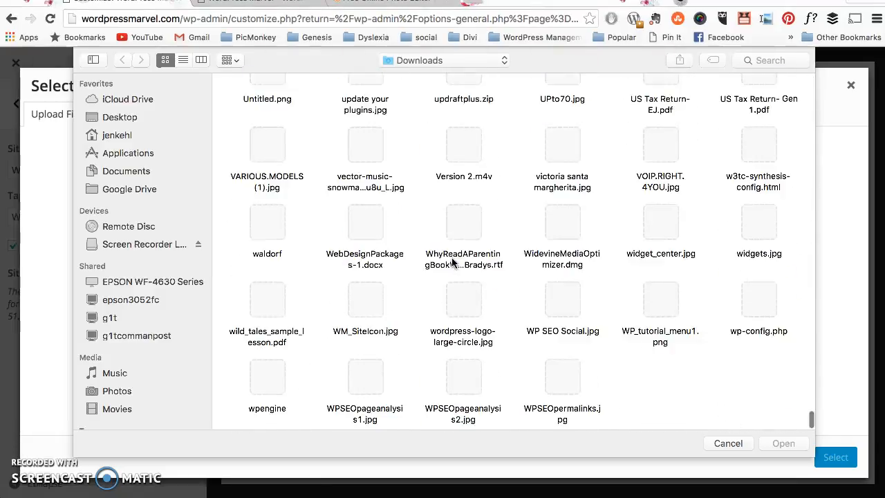
click(365, 298)
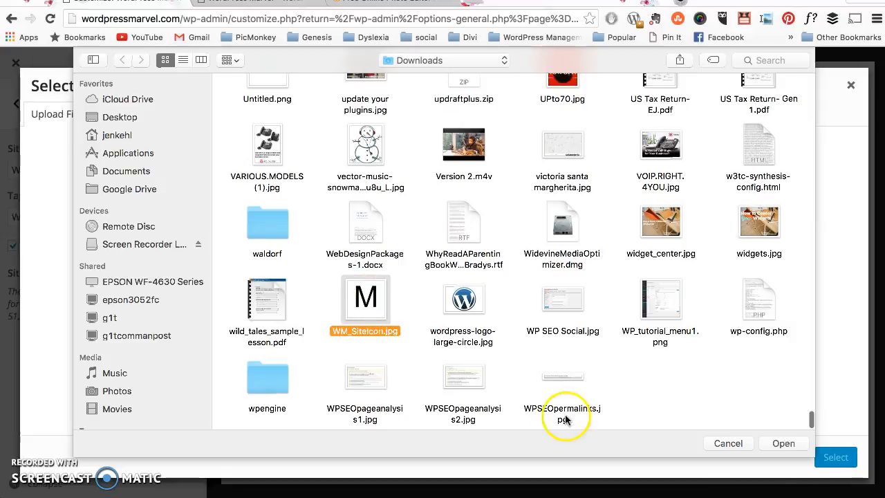
click(784, 444)
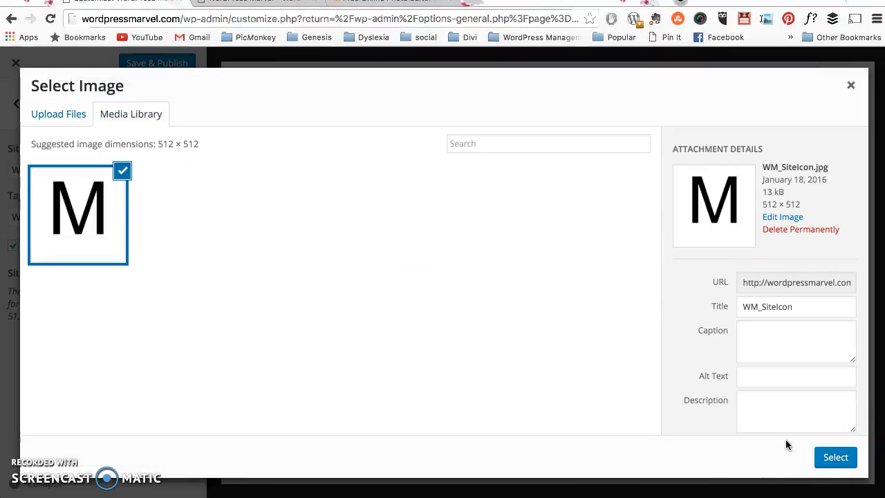
Use the uploaded WM_SiteIcon.jpg as the site icon, publish the change and close the customizer.
click(835, 458)
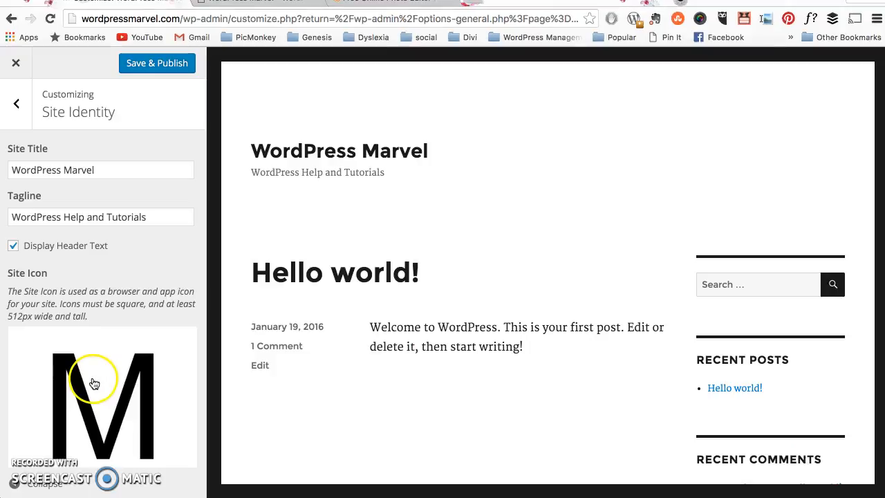
click(165, 63)
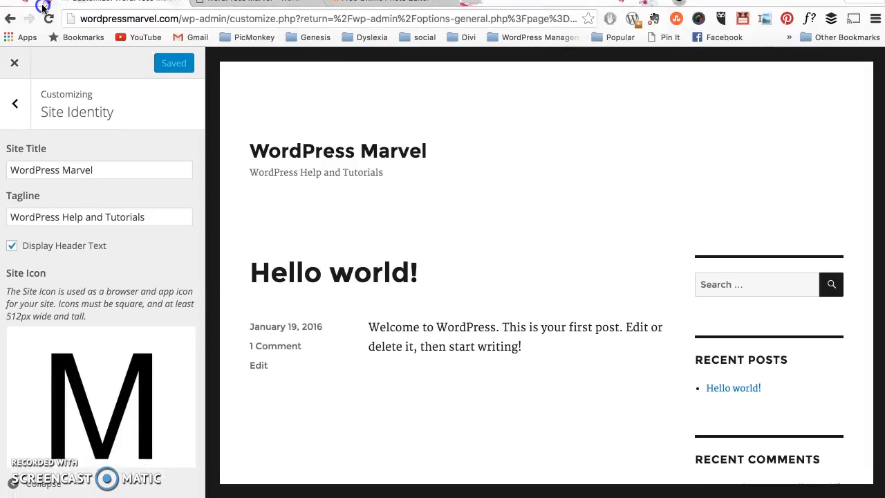
click(11, 64)
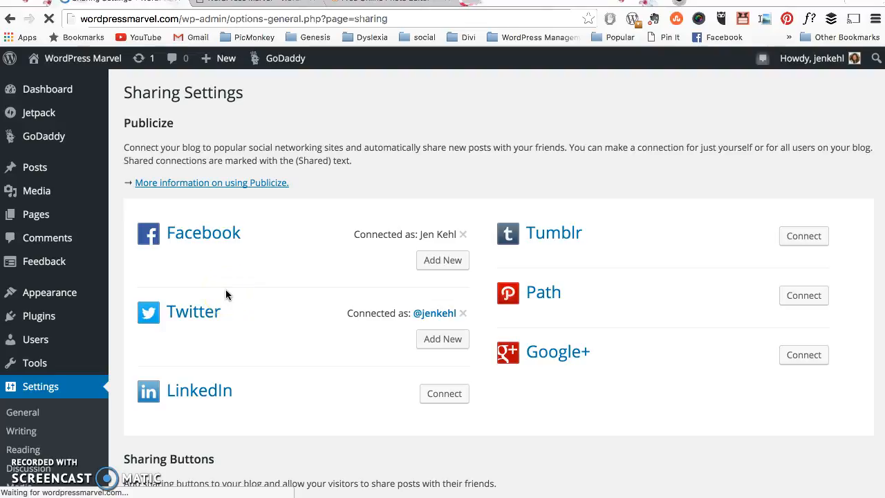